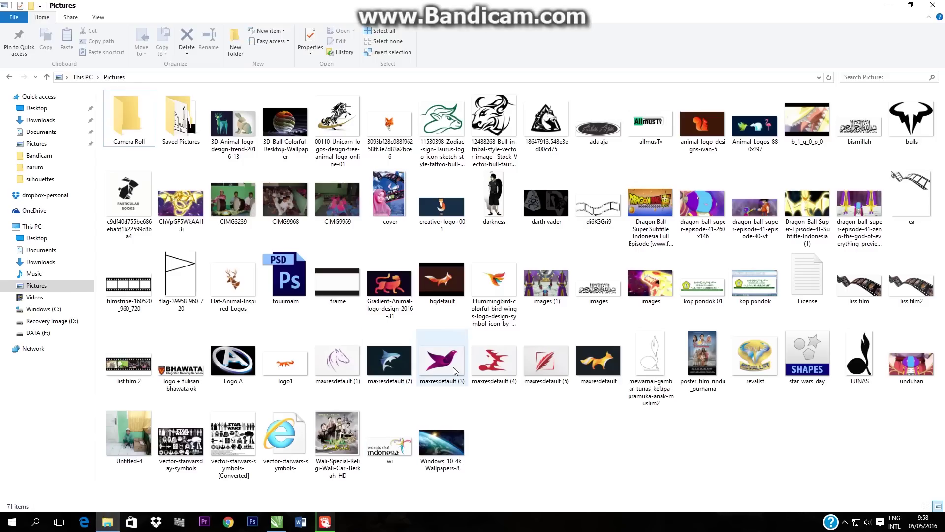
- Drag the purple horse photo 'maxresdefault (1)' from Pictures onto the CorelDRAW window
left_click(348, 369)
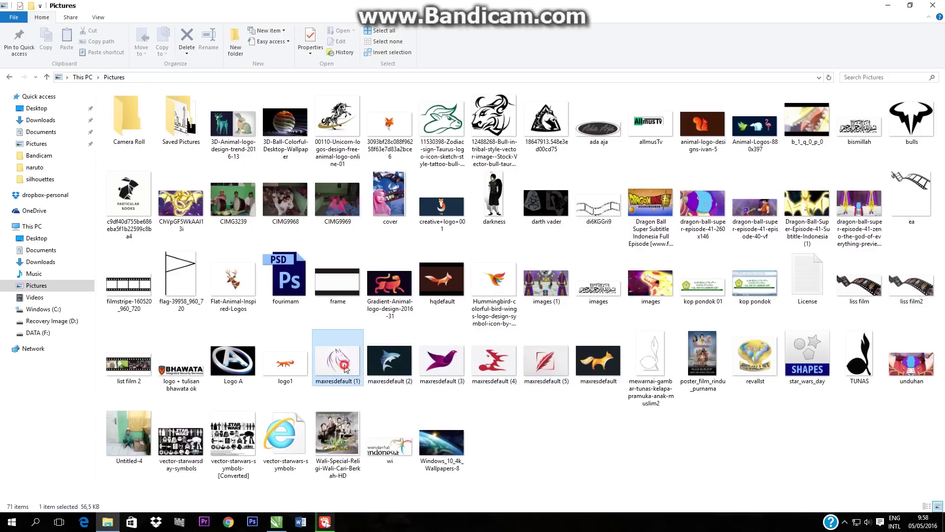
left_click_drag(343, 376, 286, 379)
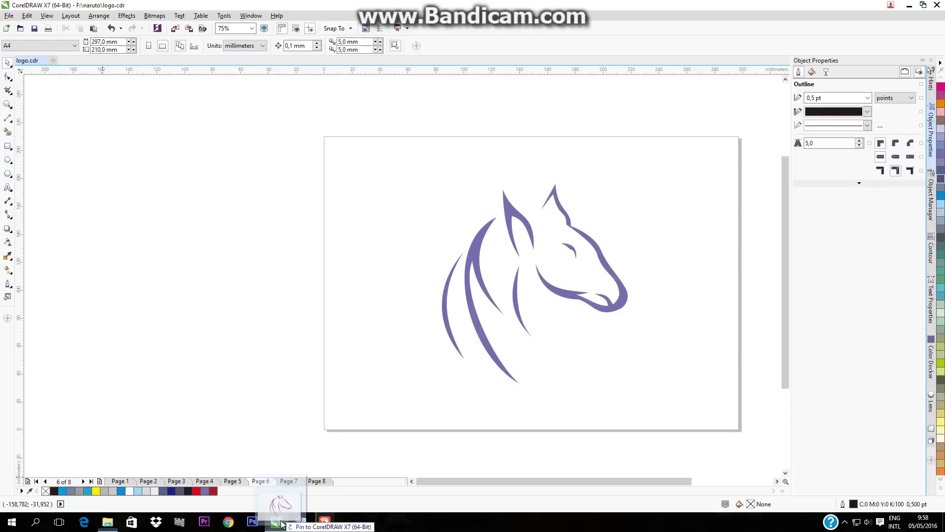
- Drop the horse photo into the drawing, enlarge it, then remove it from the current page
left_click_drag(296, 322, 296, 323)
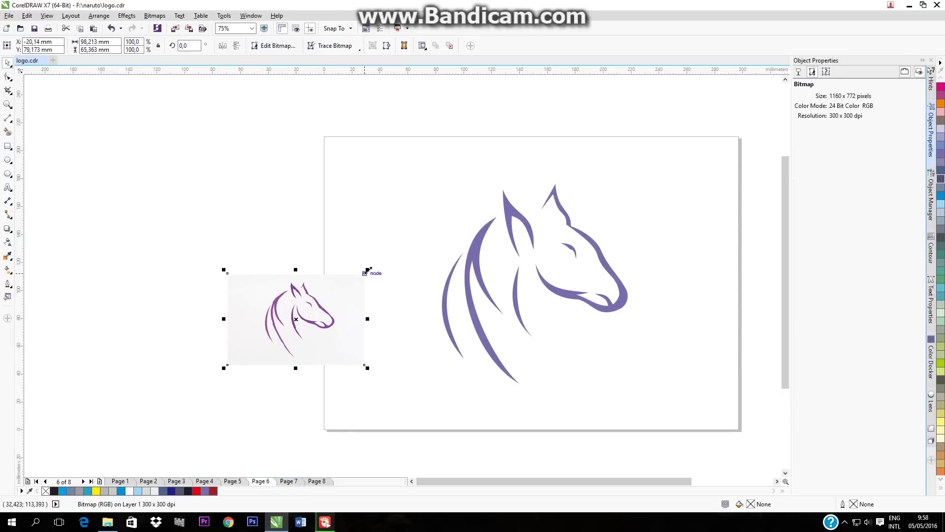
mouse_move(370, 268)
left_mouse_down()
mouse_move(465, 205)
mouse_move(384, 230)
left_mouse_up()
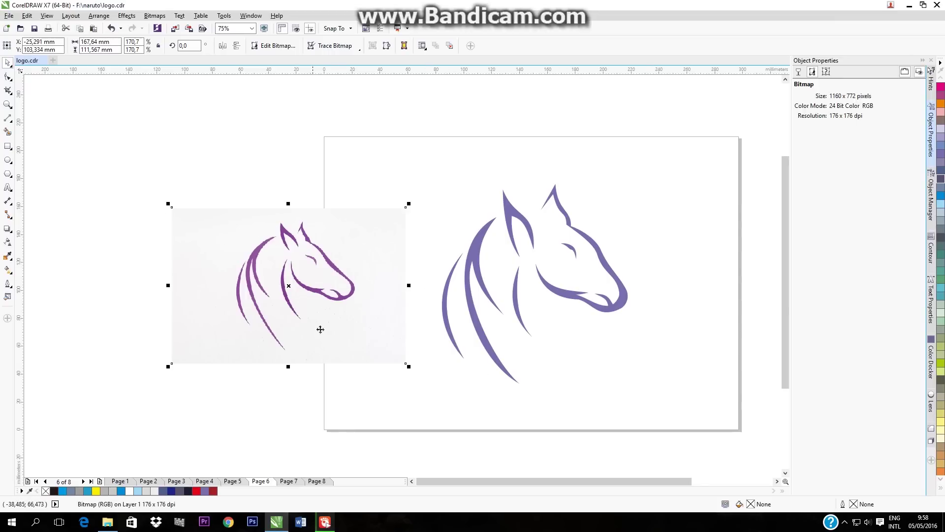
left_click(515, 273)
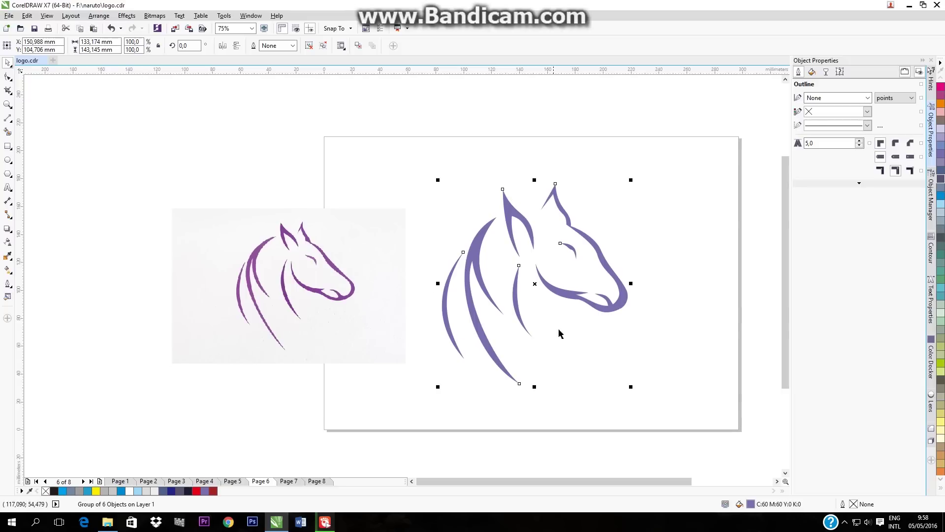
left_click(307, 293)
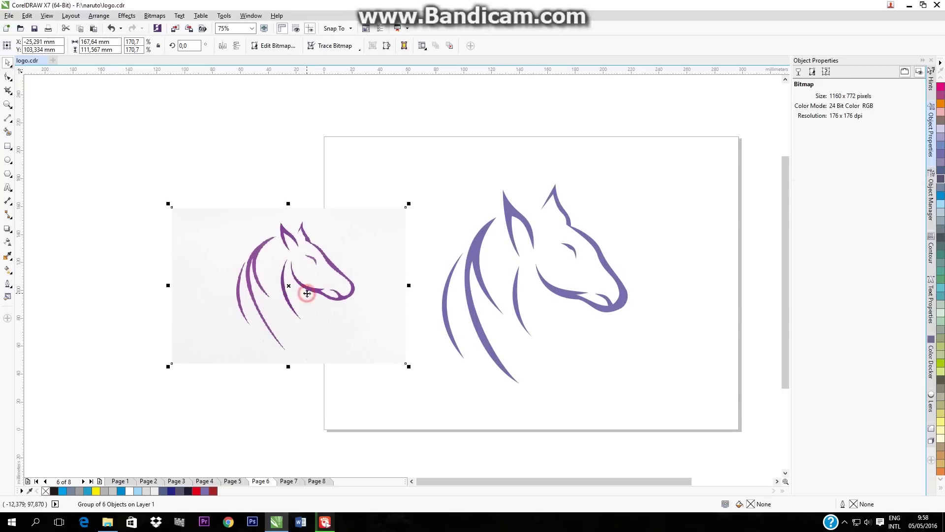
key("Delete")
- Add a new Page 9 after Page 8 and paste the photo, enlarged to about 211%
left_click(316, 481)
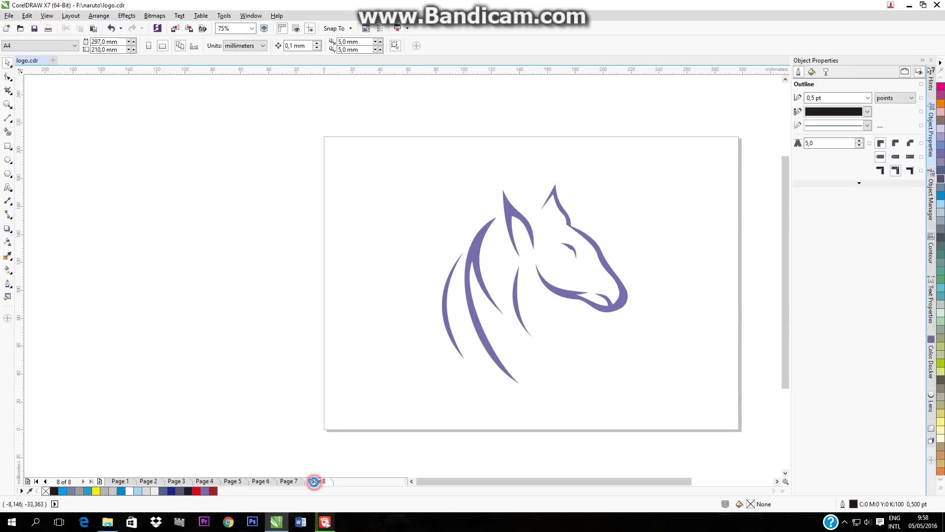
left_click(100, 481)
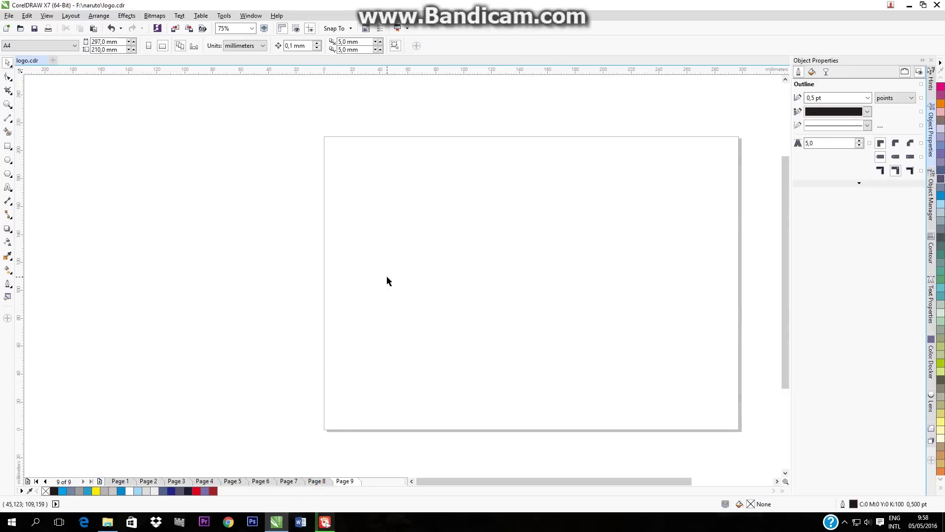
key("ctrl+v")
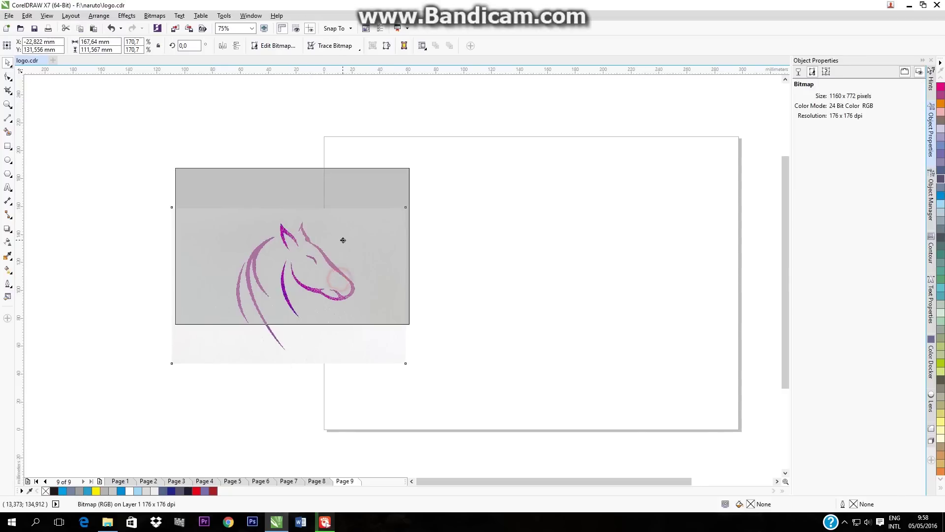
left_click_drag(412, 164, 468, 128)
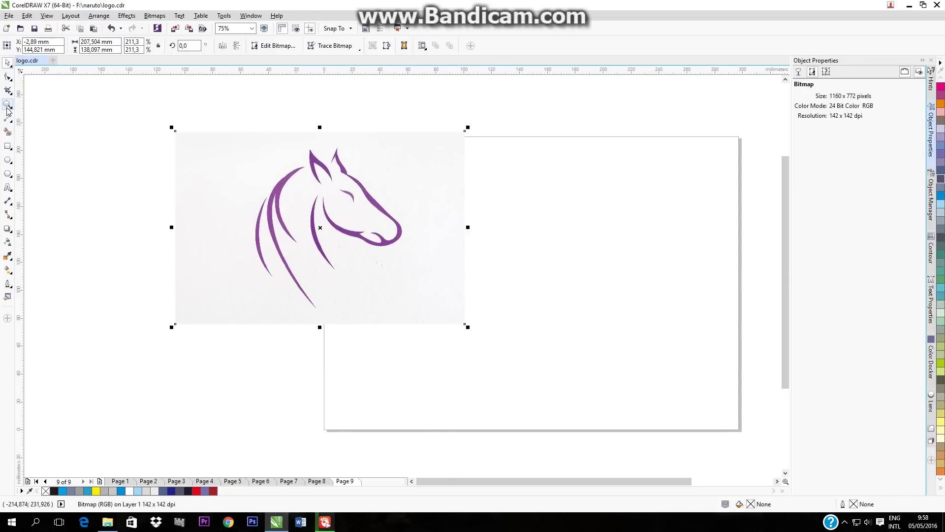
left_click(10, 124)
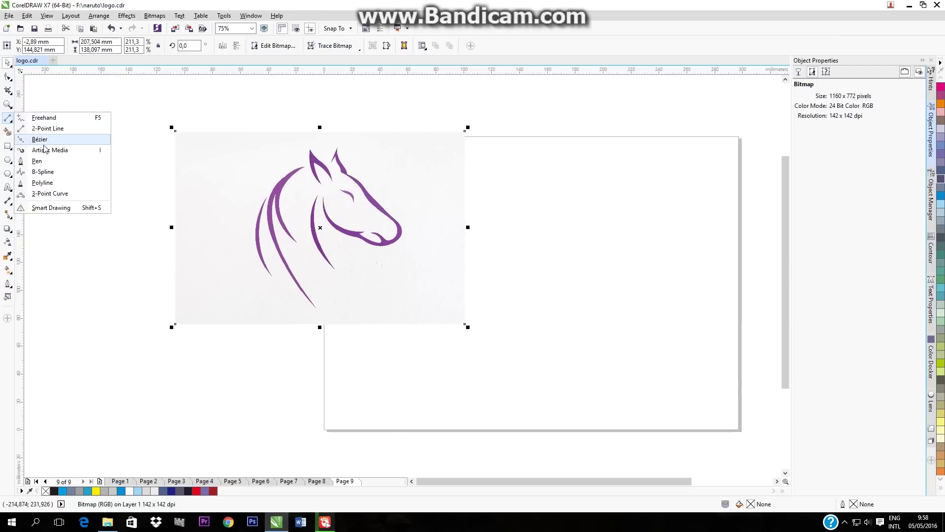
- Trace the horse's ear as a closed Pen-tool shape beside the reference photo
left_click(39, 161)
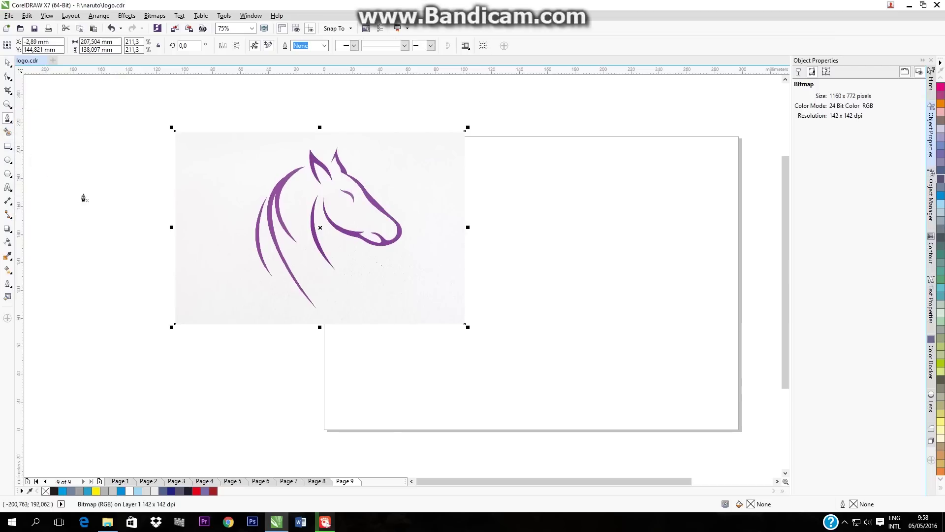
left_click(534, 157)
left_click(559, 198)
left_click(539, 183)
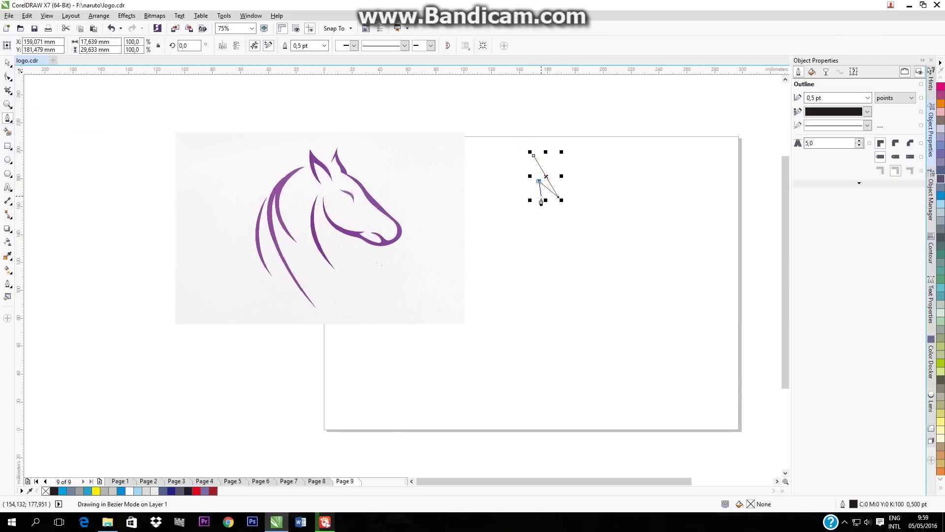
left_click(543, 205)
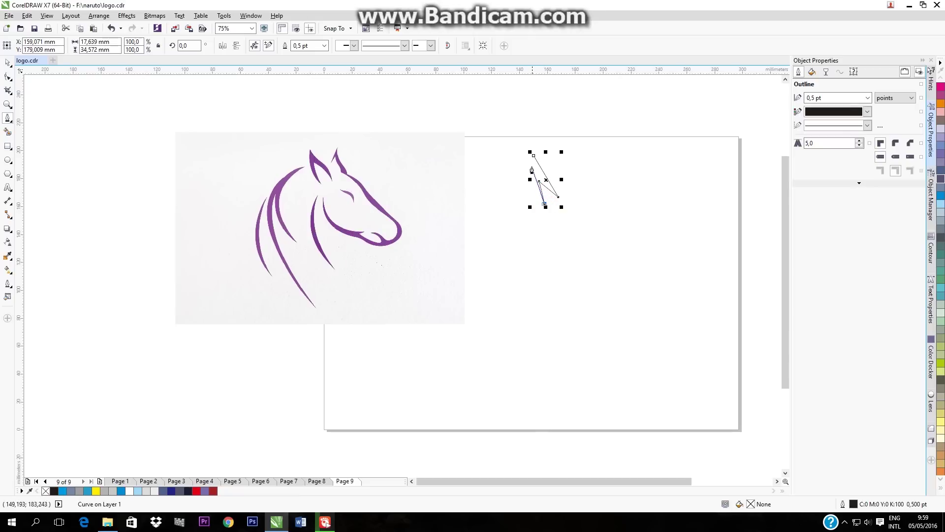
left_click(533, 158)
- Outline the horse's head down the face, around the muzzle and back along the jaw
left_click(566, 171)
left_click(574, 154)
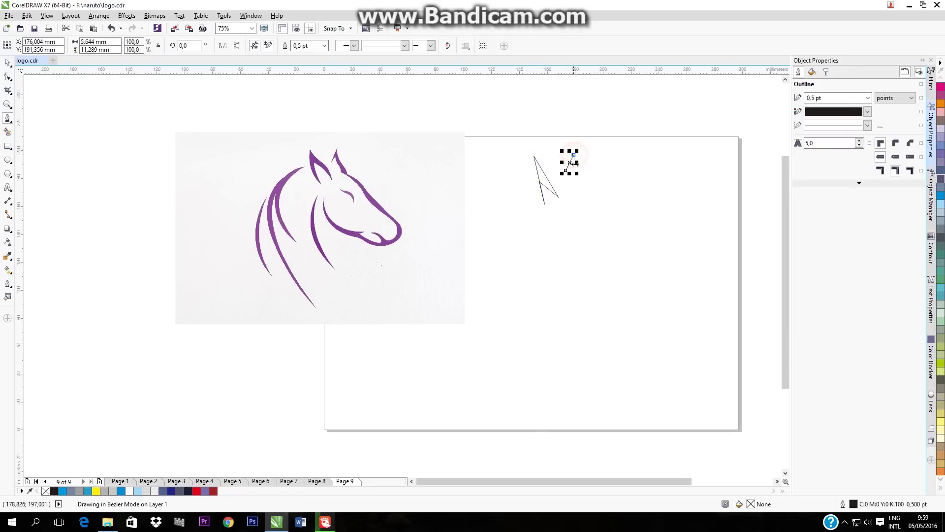
left_click(580, 182)
left_click(612, 203)
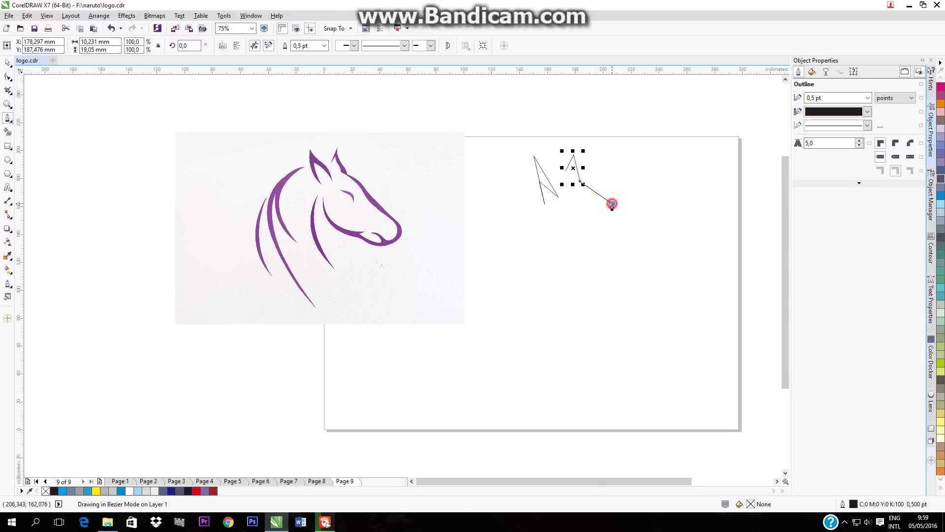
left_click(631, 242)
left_click(658, 262)
left_click(660, 281)
left_click(647, 298)
left_click(622, 296)
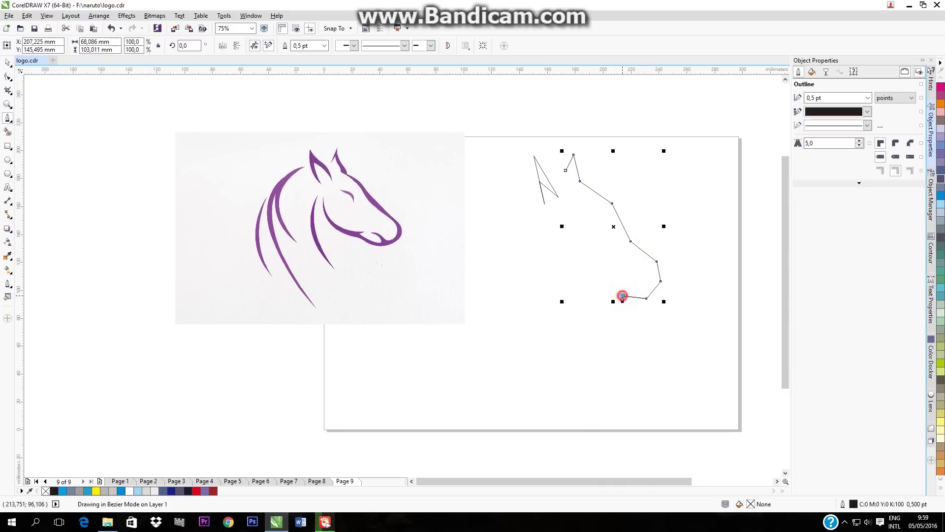
left_click(602, 284)
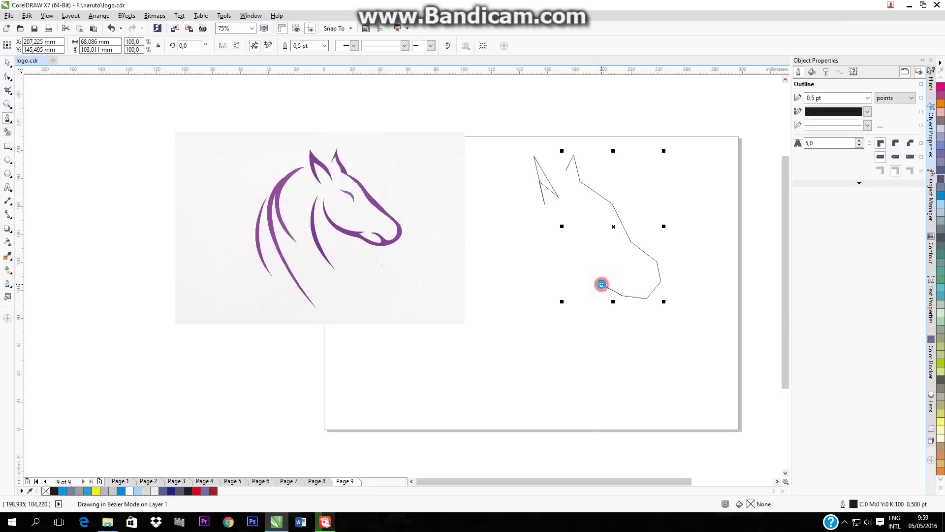
left_click(572, 280)
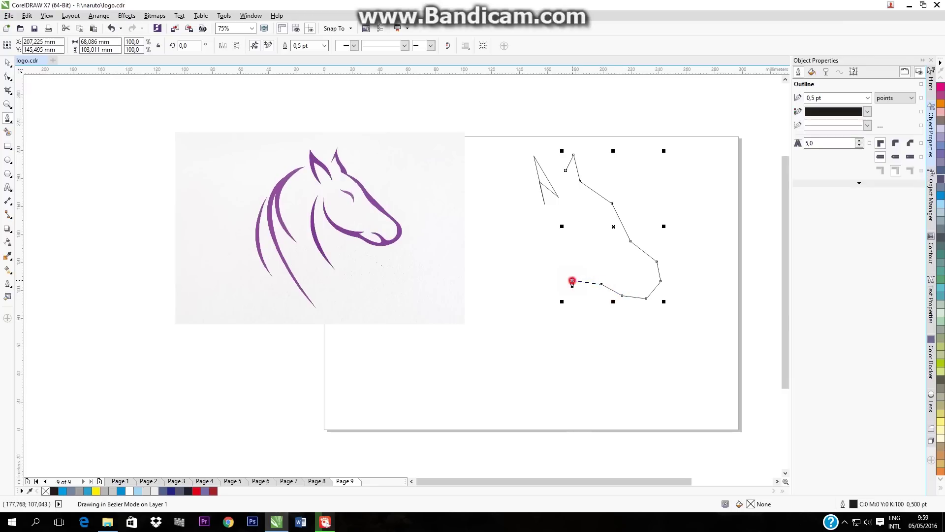
left_click(552, 240)
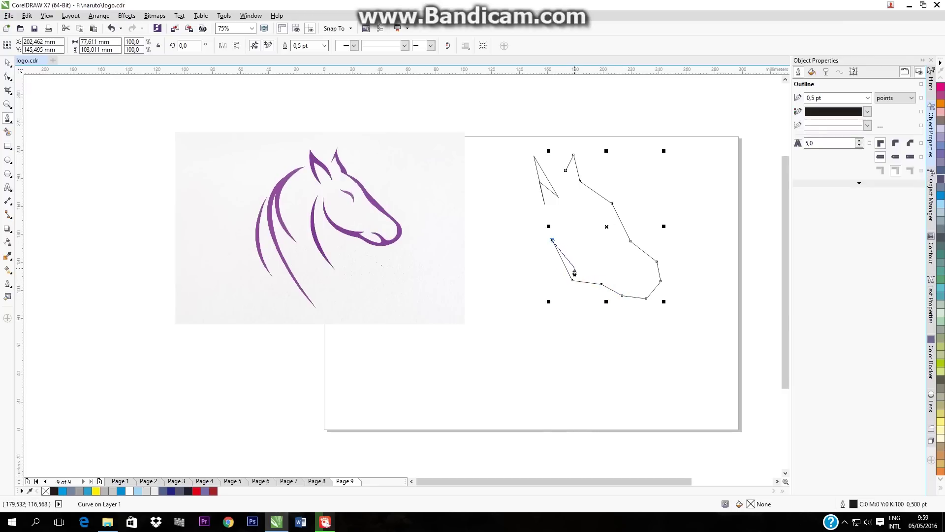
- Trace the mouth line, nose tip and front of the face back up to the ear
left_click(618, 277)
left_click(603, 276)
left_click(622, 288)
left_click(642, 291)
left_click(627, 278)
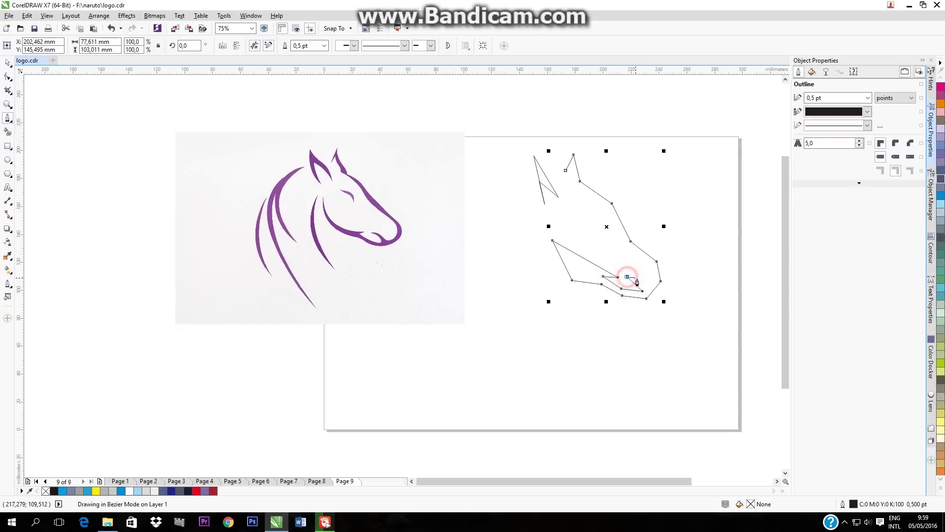
left_click(647, 287)
left_click(654, 279)
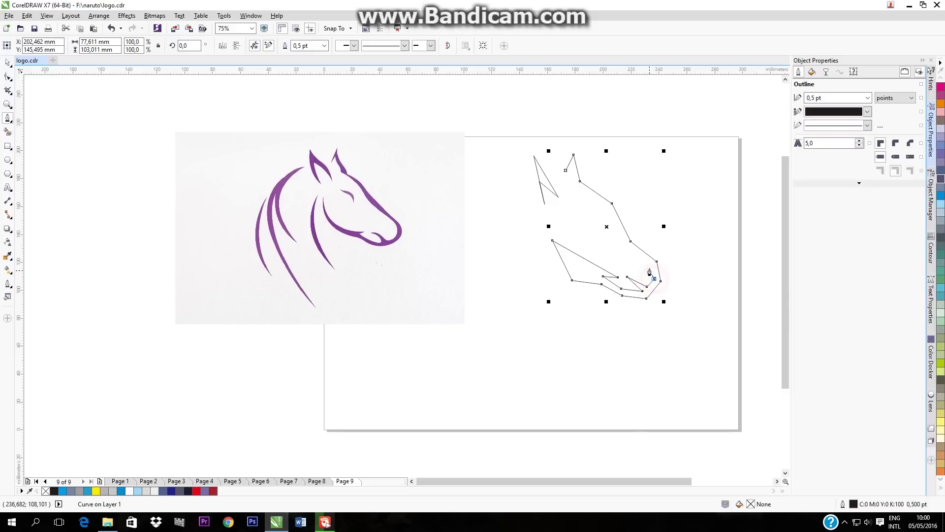
left_click(651, 264)
left_click(627, 247)
left_click(607, 208)
left_click(574, 179)
- Trace a closed neck strand shape running down the horse's neck
scroll(575, 184, "down", 2)
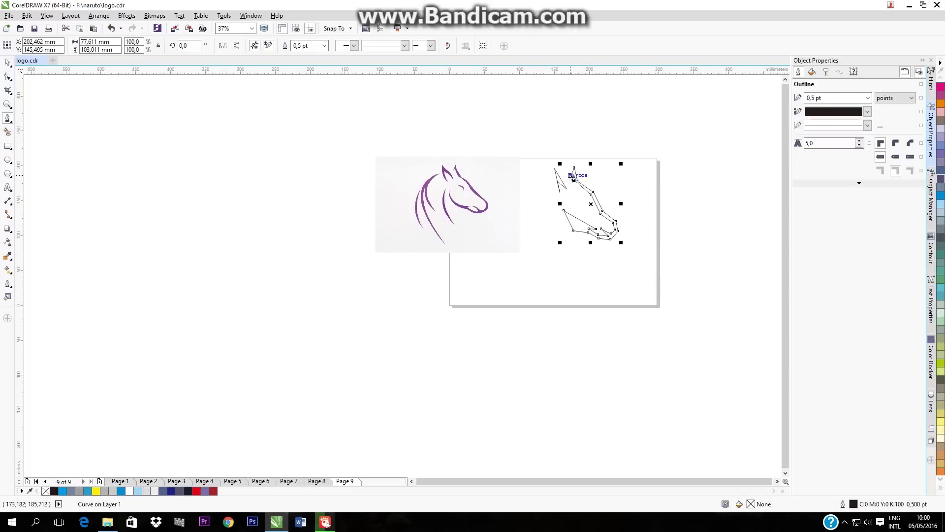
scroll(574, 177, "up", 4)
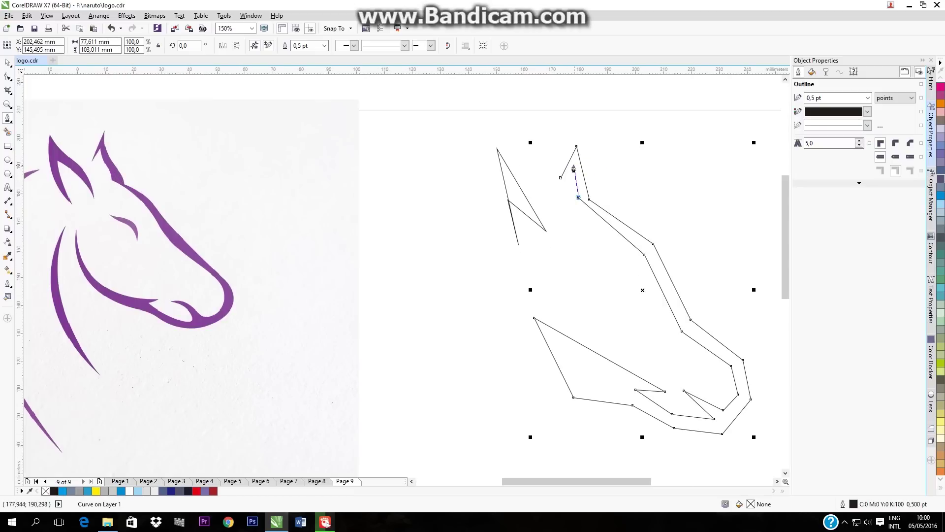
scroll(563, 215, "down", 2)
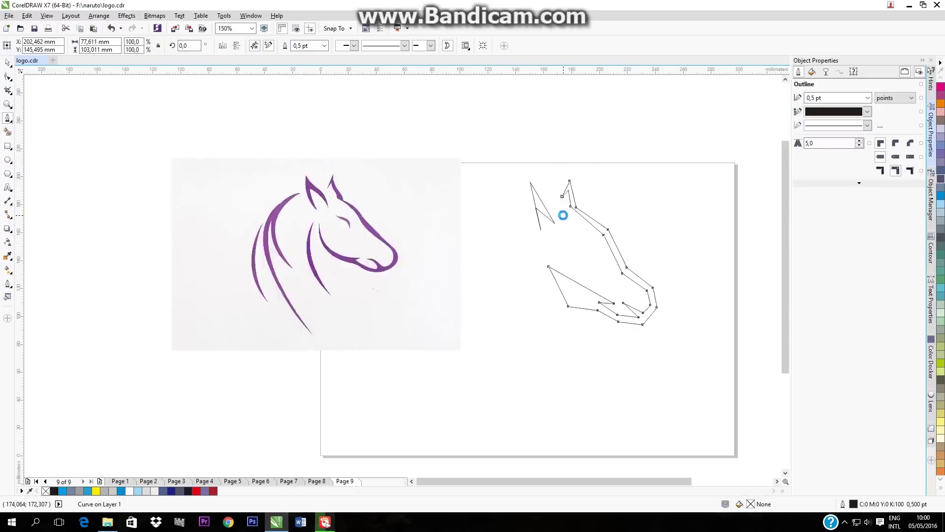
scroll(563, 215, "down", 6)
scroll(555, 240, "up", 2)
scroll(549, 232, "up", 2)
left_click(566, 199)
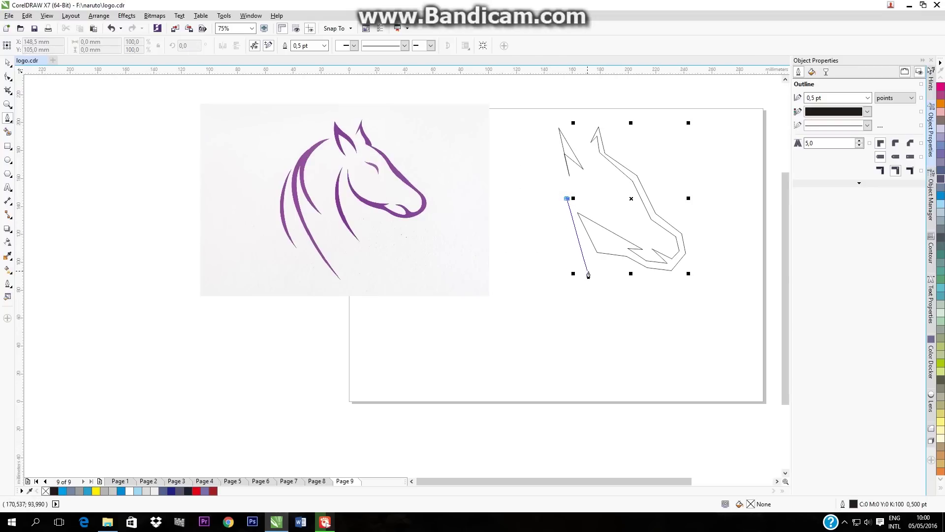
left_click(571, 240)
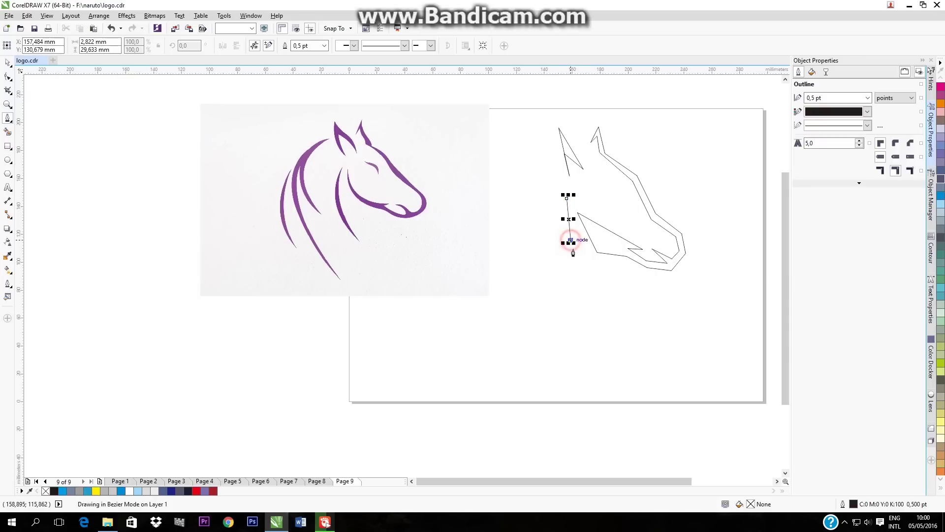
left_click(593, 281)
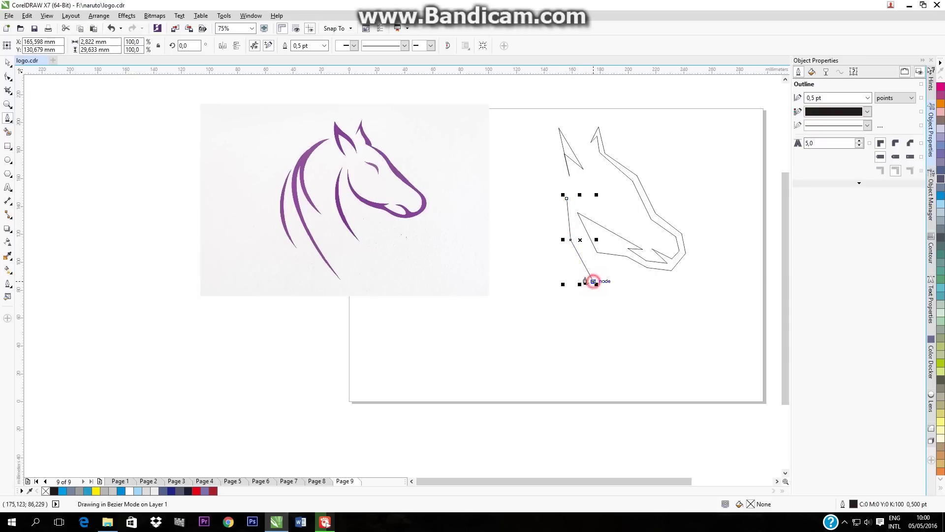
left_click(563, 236)
left_click(567, 199)
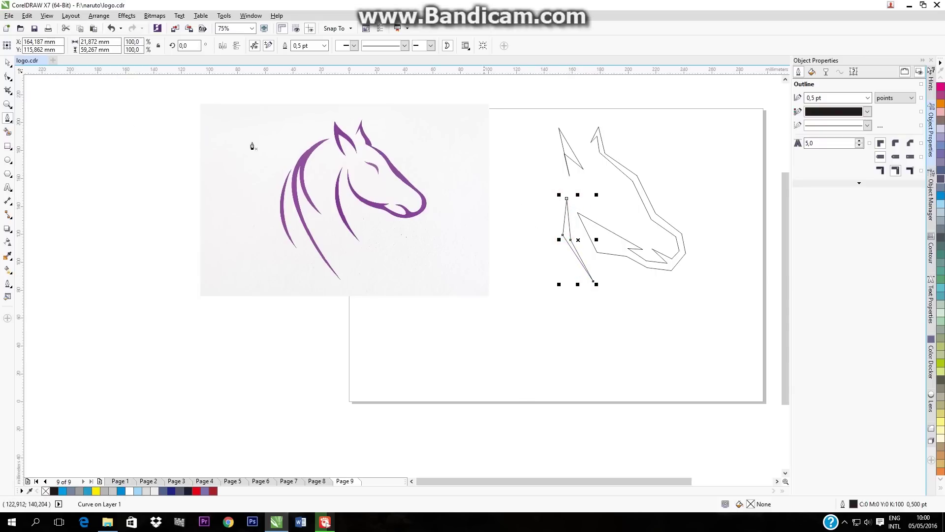
left_click(7, 62)
- Move the reference photo further left and trace a closed angular mane strand
left_click_drag(314, 199, 240, 210)
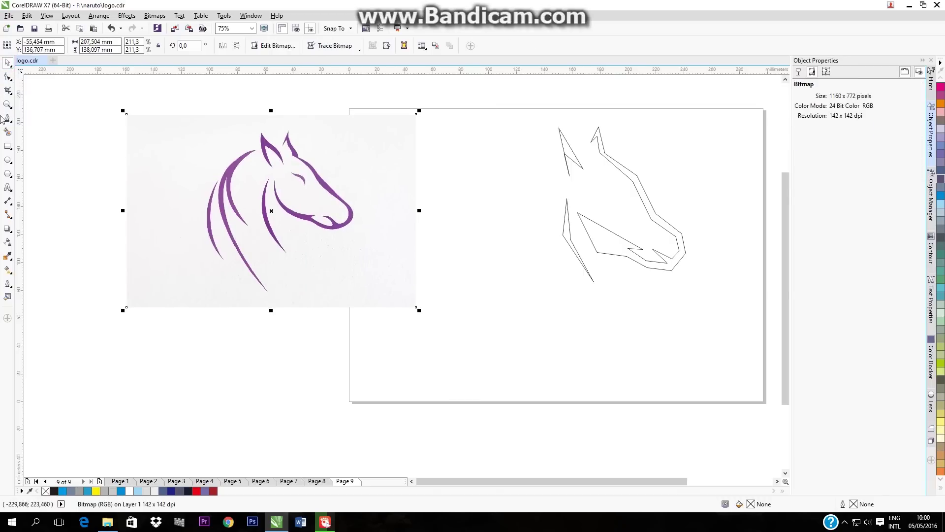
left_click(8, 120)
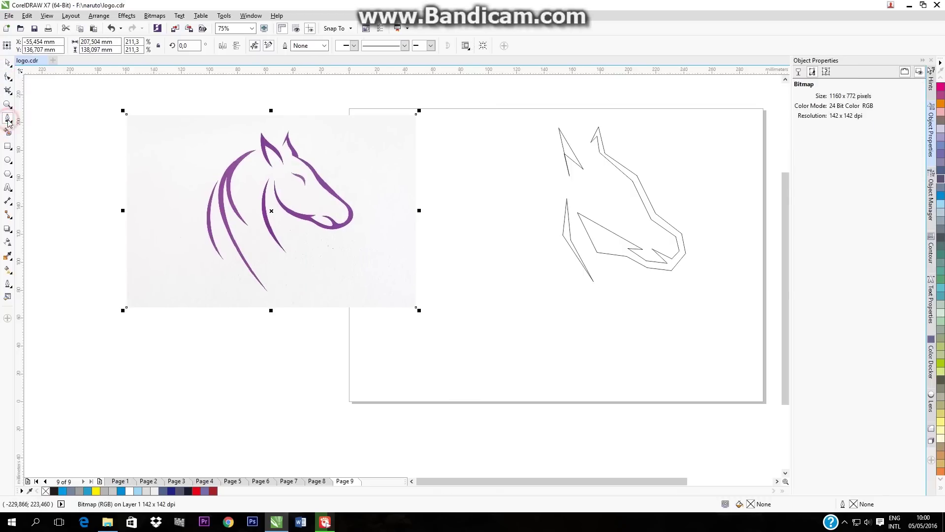
left_click(545, 166)
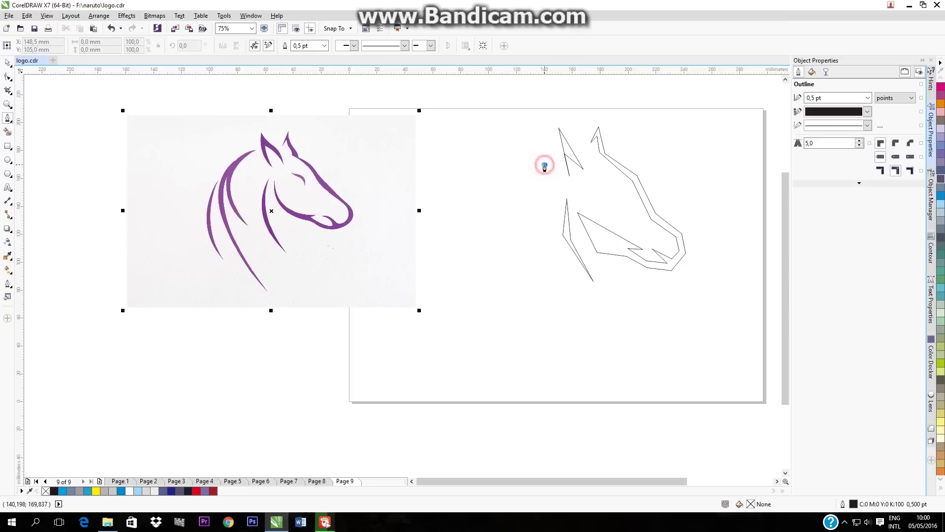
left_click(527, 200)
left_click(536, 236)
left_click(516, 190)
left_click(510, 237)
left_click(542, 292)
left_click(491, 224)
left_click(544, 165)
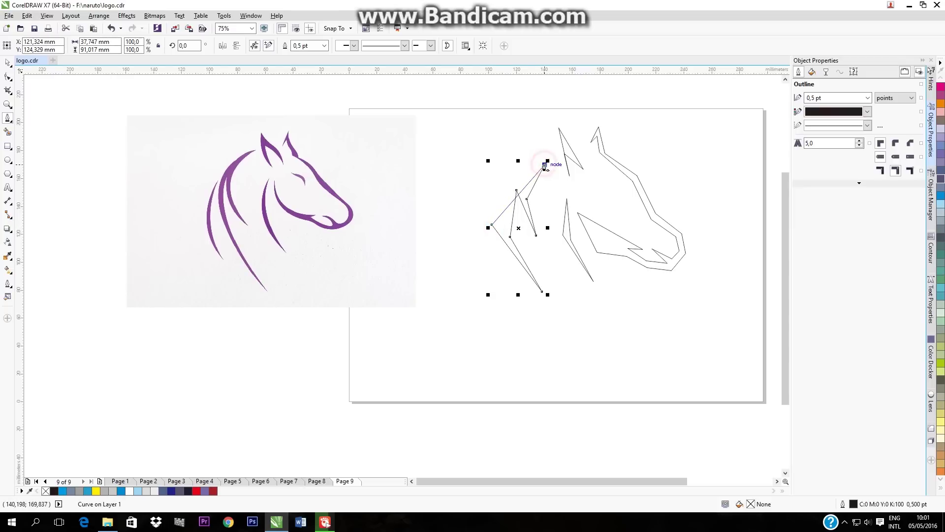
- Trace a second closed angular mane strand further left
left_click(482, 200)
left_click(471, 256)
left_click(497, 294)
left_click(460, 254)
left_click(482, 200)
- Deselect the new strands and pick the ear outline with the Shape tool
left_click(8, 64)
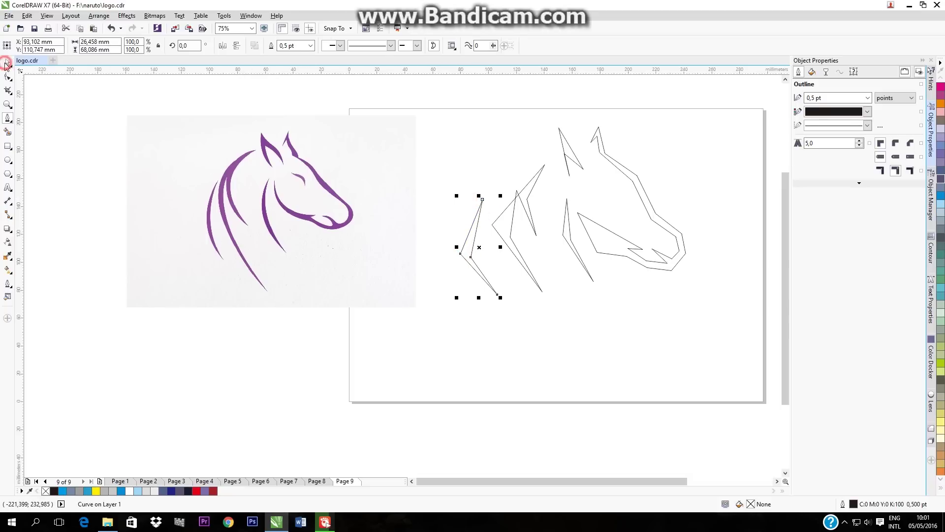
left_click(559, 344)
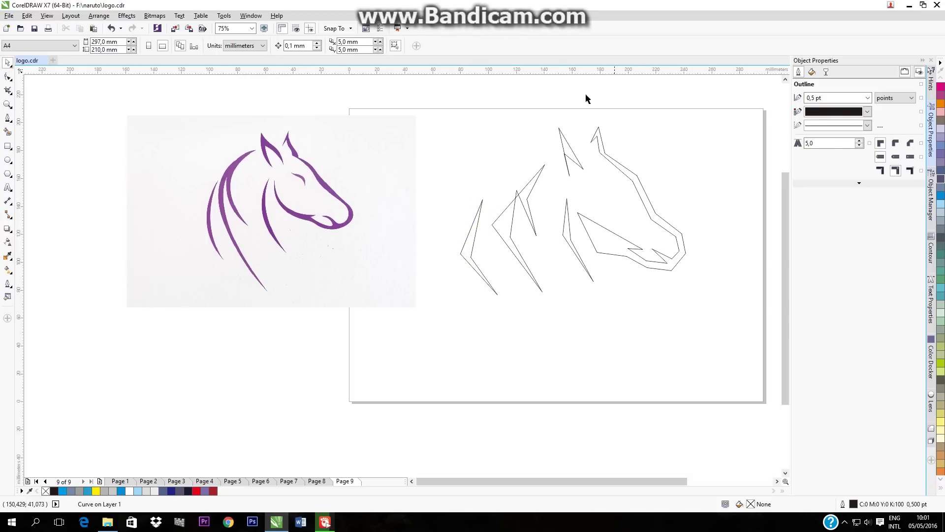
left_click(8, 77)
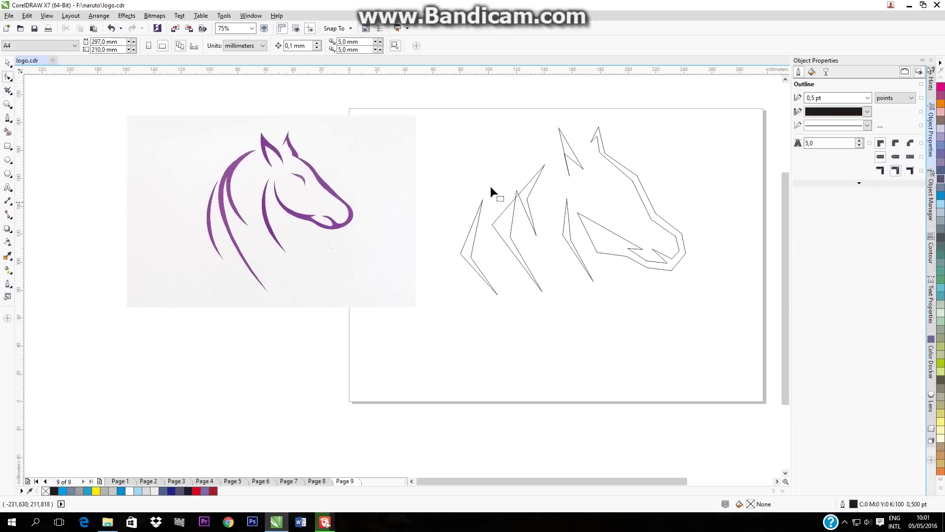
left_click(562, 149)
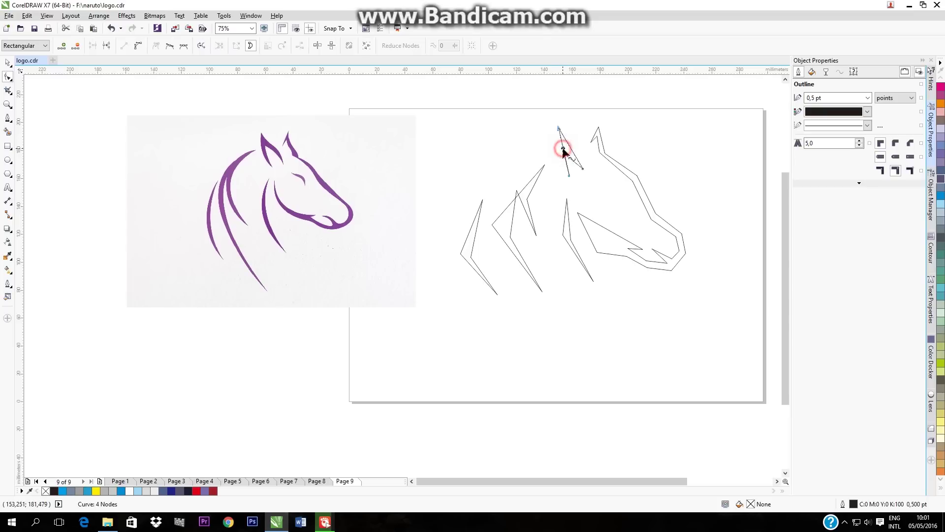
- Convert the ear's first straight edge to a curve and bend it outward
right_click(563, 149)
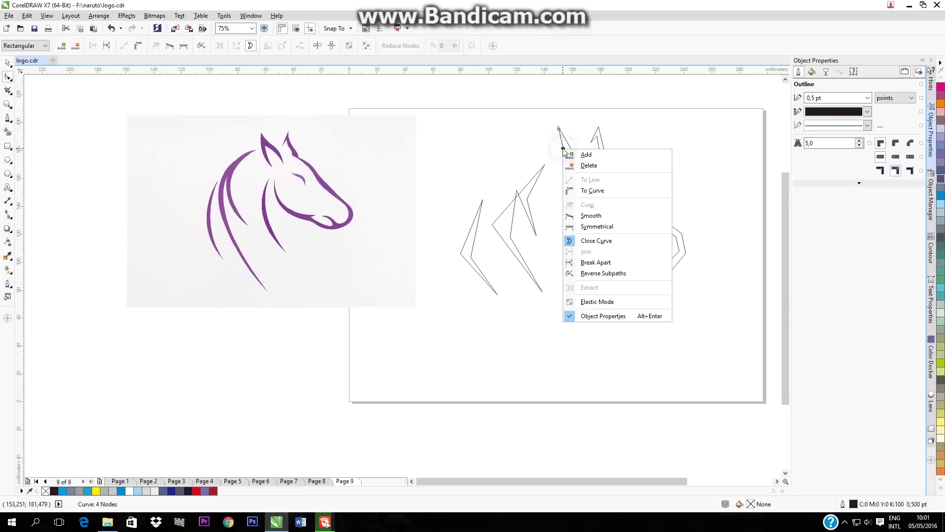
left_click(587, 191)
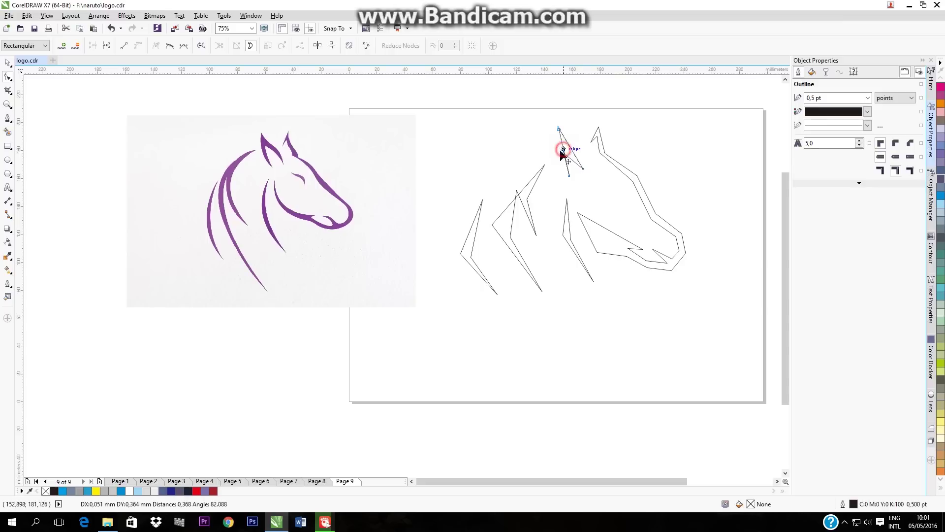
scroll(563, 150, "up", 3)
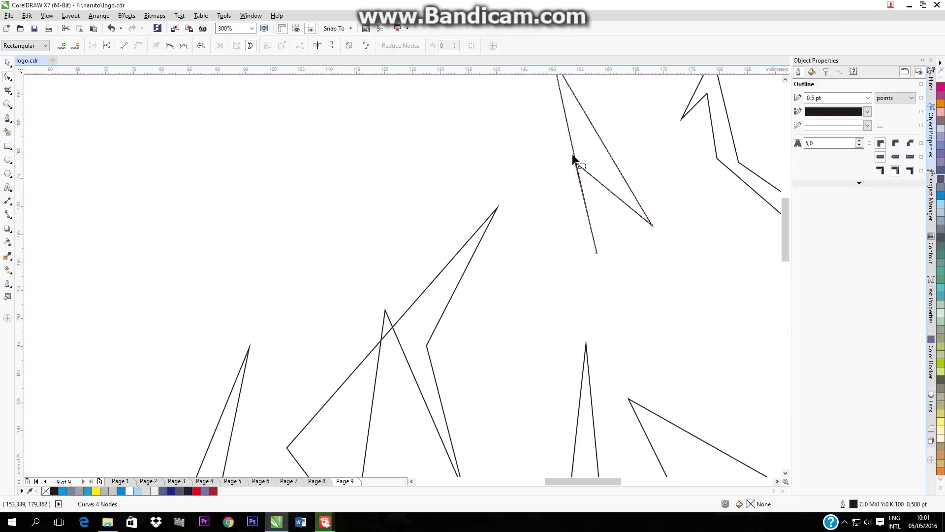
left_click_drag(574, 152, 589, 155)
scroll(589, 155, "down", 3)
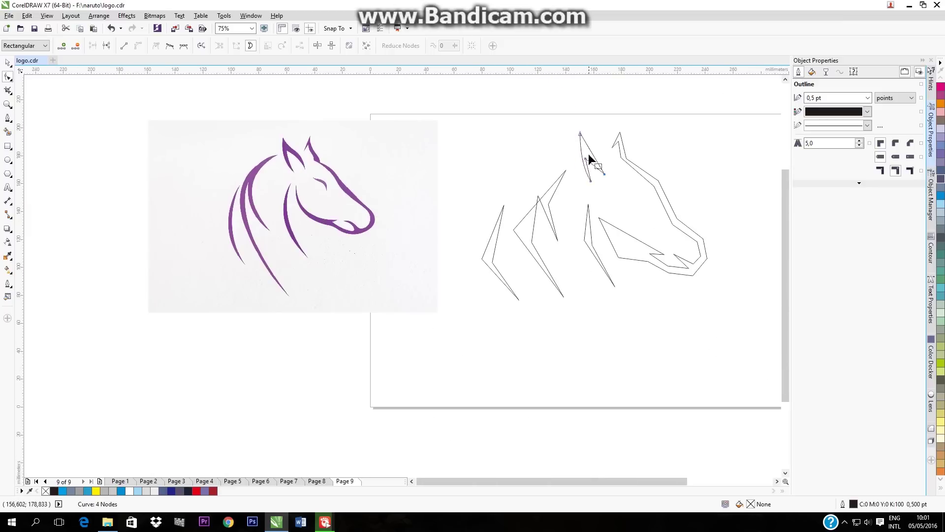
- Curve the next ear edge, moving the bottom node and adjusting the upper handles to round it
left_click(594, 155)
right_click(593, 155)
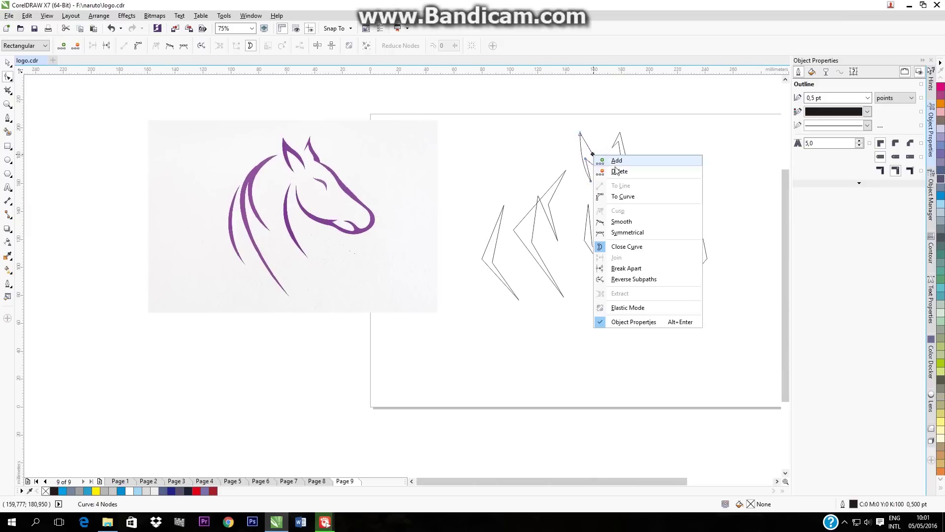
left_click(619, 197)
scroll(593, 150, "up", 1)
scroll(602, 150, "up", 2)
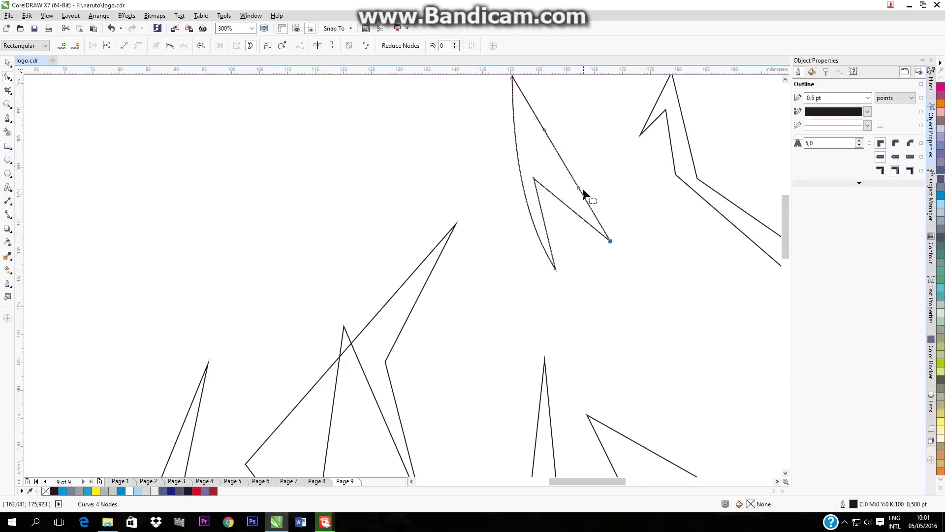
mouse_move(578, 190)
left_mouse_down()
mouse_move(555, 147)
mouse_move(533, 142)
left_mouse_up()
left_click_drag(612, 241, 626, 233)
left_click_drag(532, 141, 540, 141)
left_click_drag(611, 166, 617, 155)
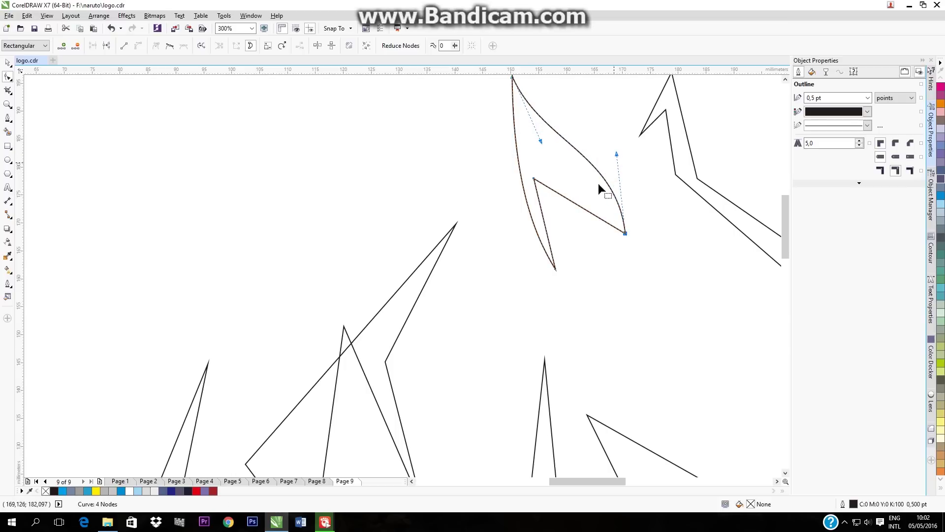
scroll(584, 223, "down", 2)
scroll(584, 223, "down", 2)
- Convert the inner ear edge to a curve and nudge its inner nodes into place
left_click(582, 219)
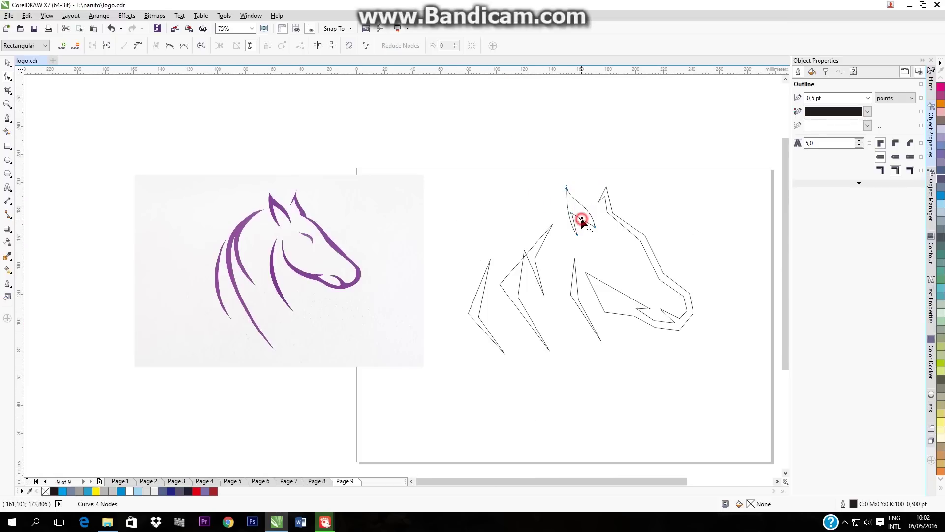
right_click(581, 219)
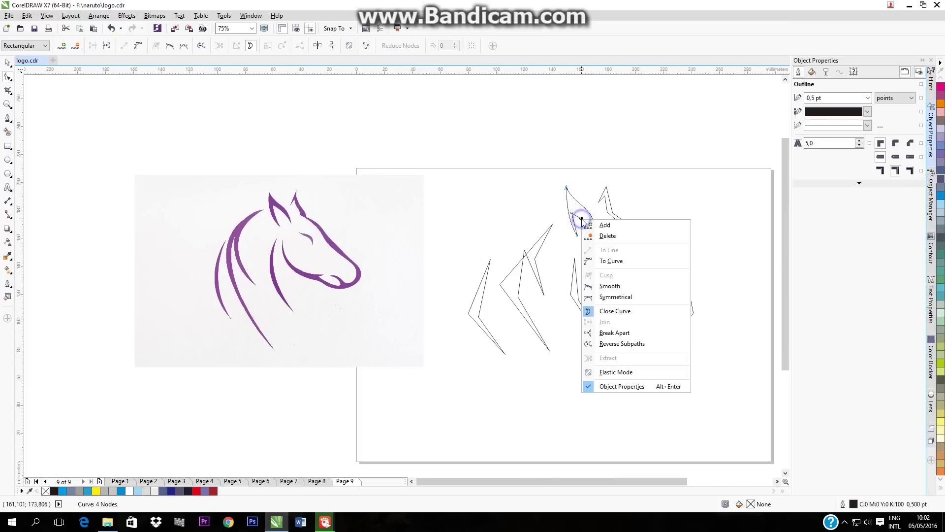
left_click(611, 260)
scroll(580, 228, "up", 2)
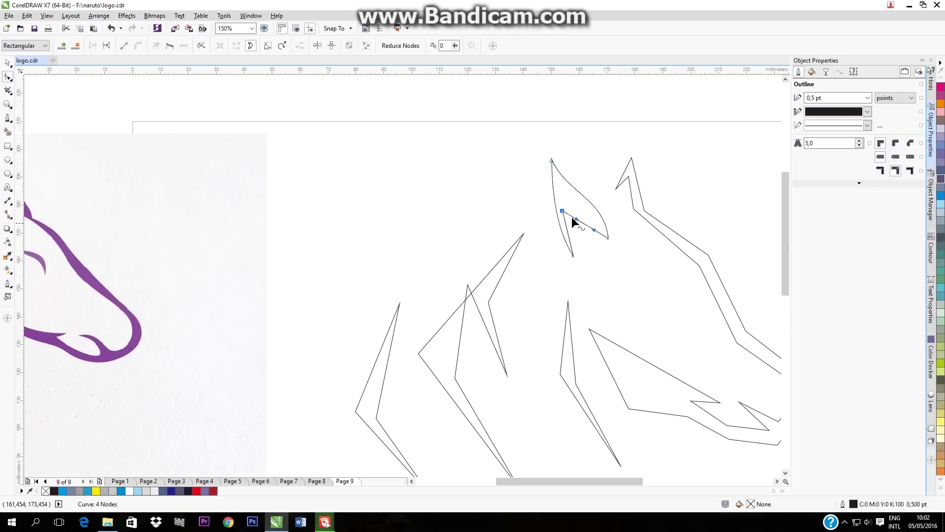
mouse_move(564, 210)
left_mouse_down()
mouse_move(567, 203)
mouse_move(577, 217)
left_mouse_up()
left_click(594, 229)
left_click_drag(567, 203, 570, 203)
left_click(571, 227)
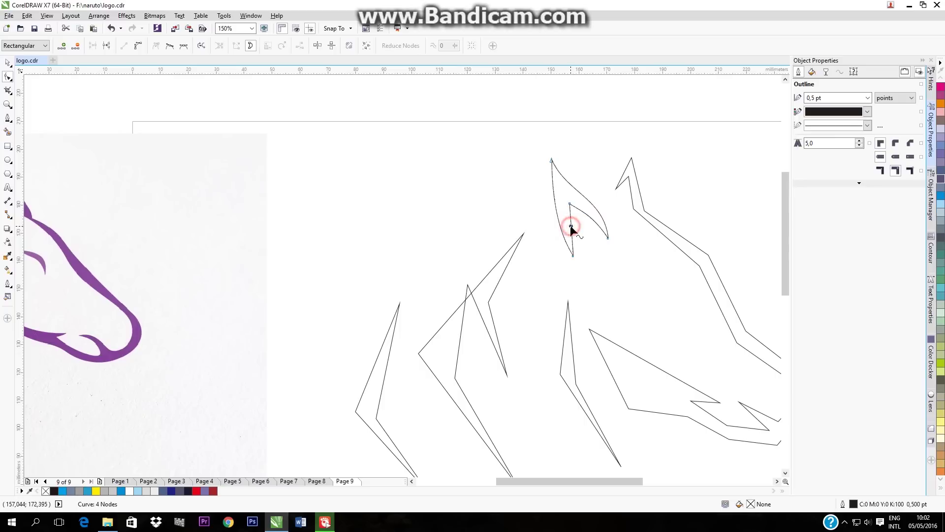
right_click(571, 227)
left_click(591, 266)
- Bend the inner ear segment and reposition its apex node to refine the curve
scroll(571, 227, "up", 4)
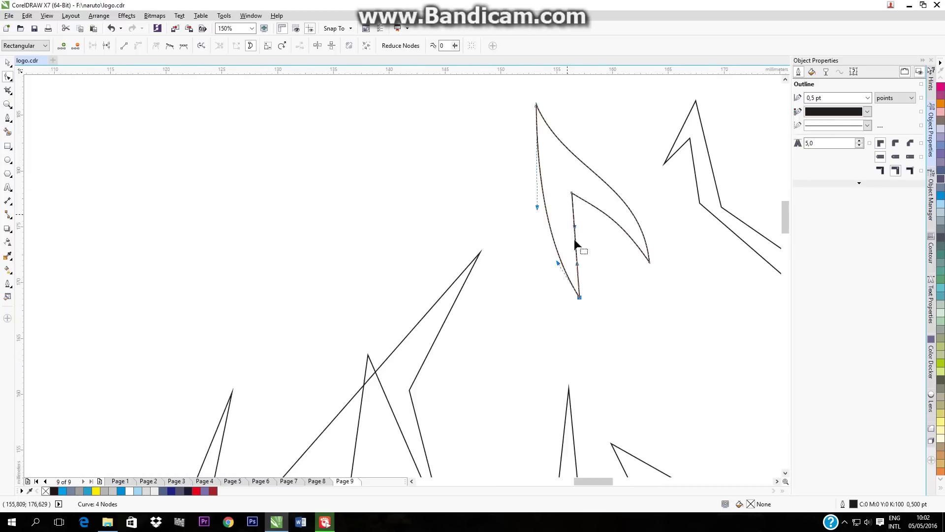
left_click_drag(582, 256, 569, 252)
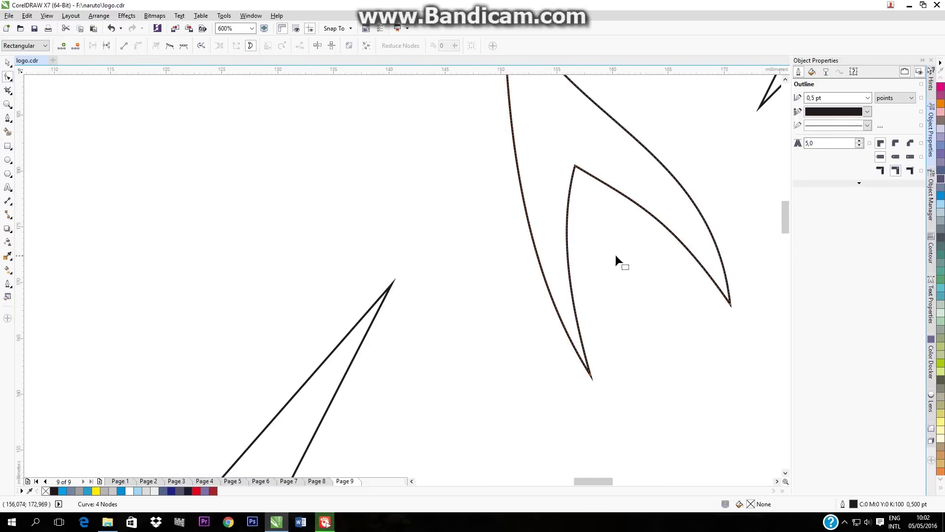
scroll(616, 256, "down", 4)
scroll(625, 256, "down", 1)
scroll(617, 246, "up", 1)
scroll(629, 260, "up", 1)
left_click_drag(631, 269, 622, 260)
left_click_drag(615, 292, 623, 313)
scroll(673, 323, "down", 2)
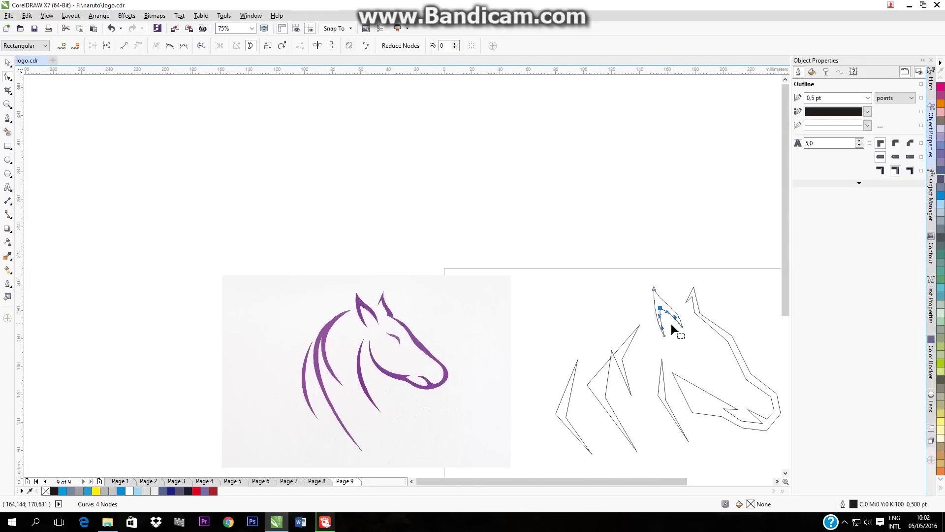
- Move the right ear's tip and inner nodes up-left and curve its inner edge
scroll(697, 296, "up", 1)
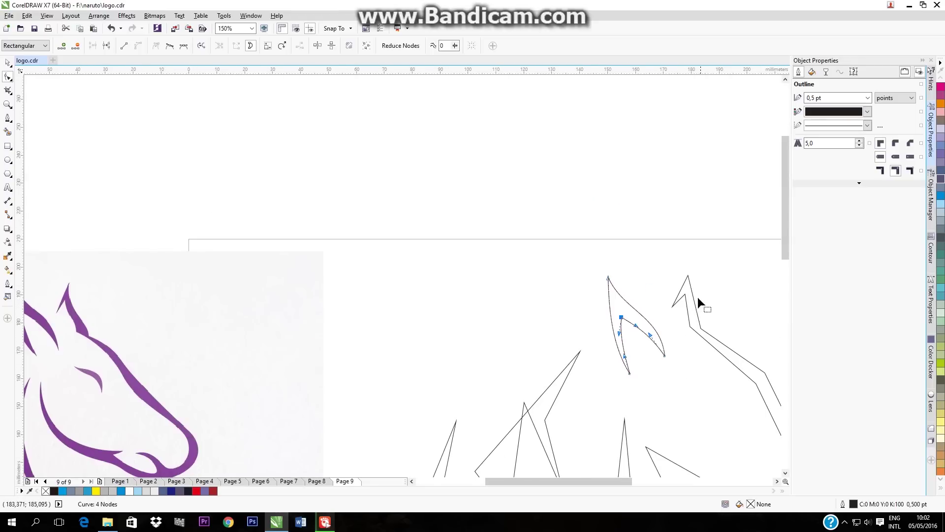
left_click(688, 279)
left_click_drag(688, 275, 682, 270)
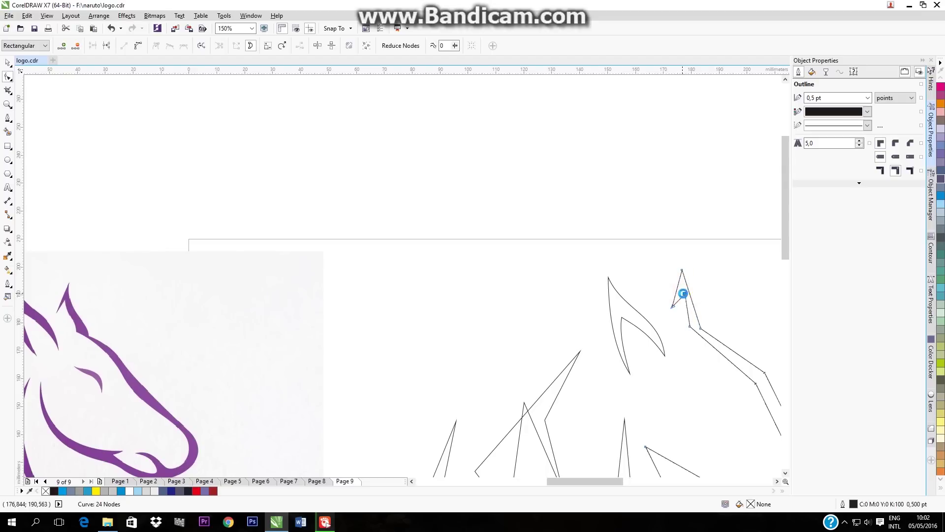
scroll(684, 295, "up", 3)
left_click_drag(697, 289, 669, 268)
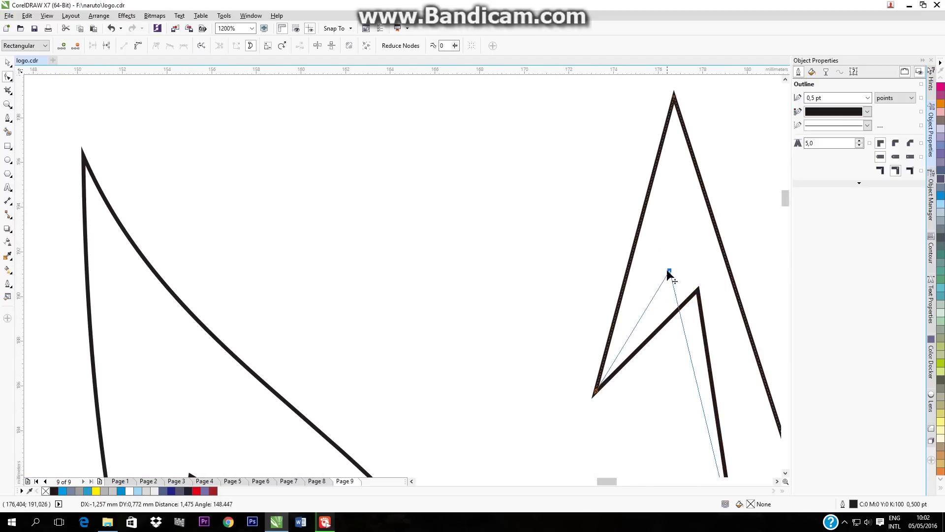
scroll(683, 304, "down", 3)
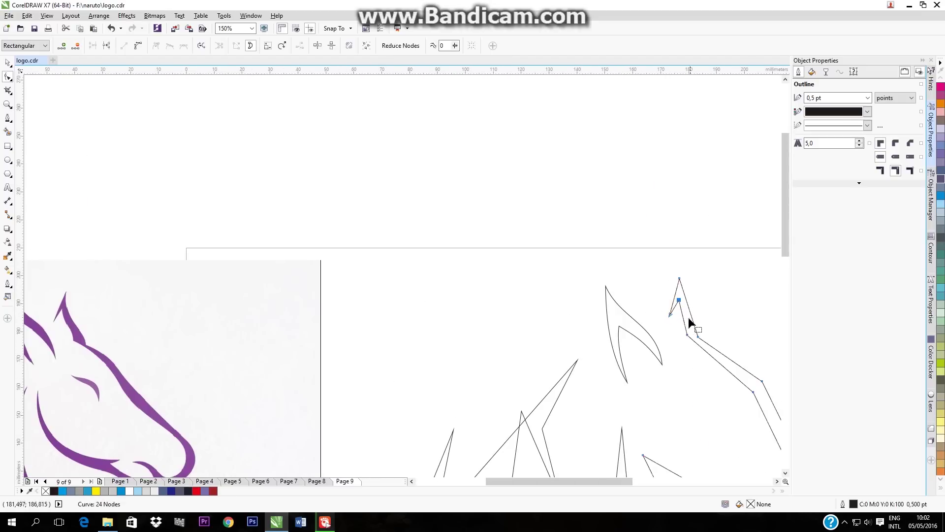
right_click(683, 316)
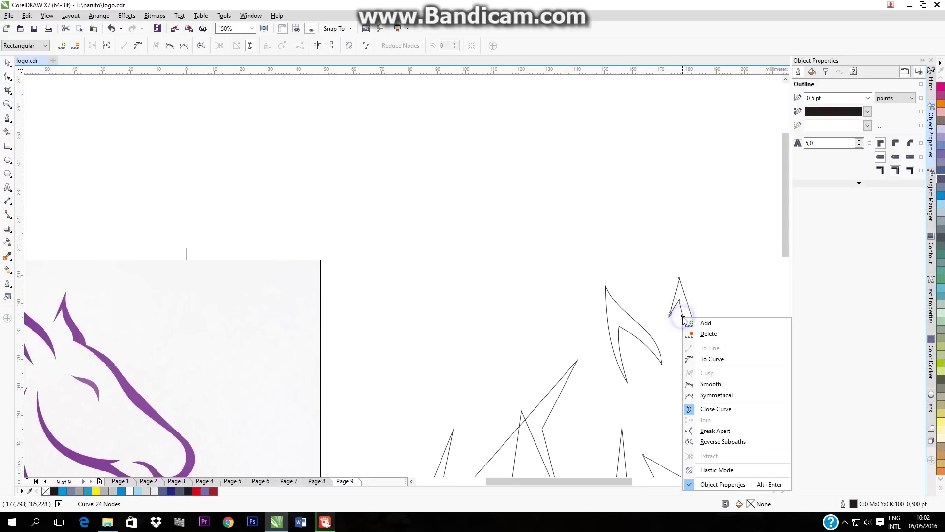
left_click(712, 359)
scroll(714, 358, "up", 1)
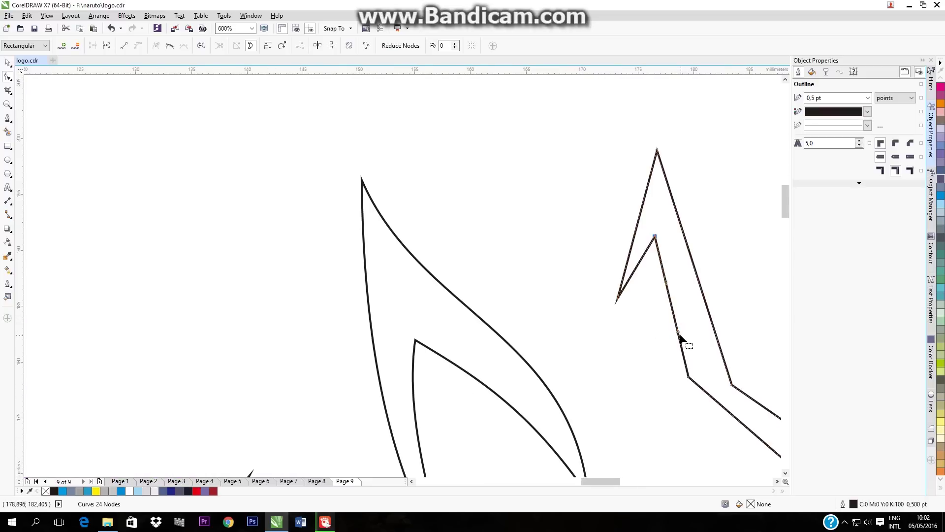
mouse_move(667, 298)
left_mouse_down()
mouse_move(658, 291)
mouse_move(648, 302)
left_mouse_up()
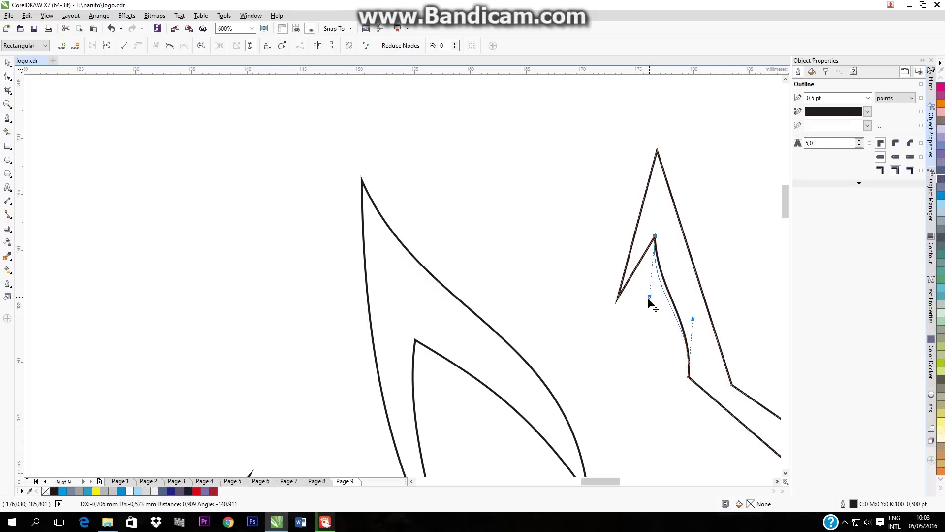
left_click(693, 321)
- Convert the right ear's outer edge to a curve and bulge it outward
left_click(698, 279)
right_click(698, 280)
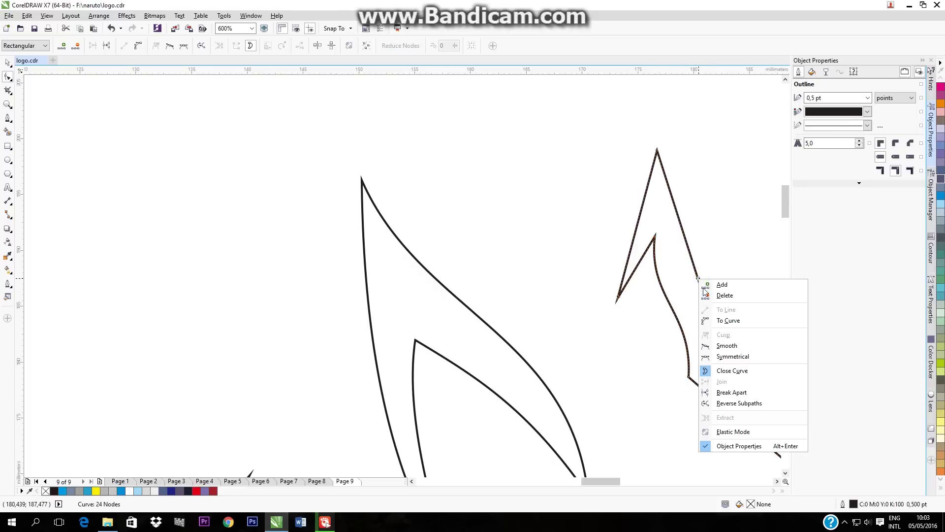
left_click(711, 318)
left_click_drag(709, 313, 731, 281)
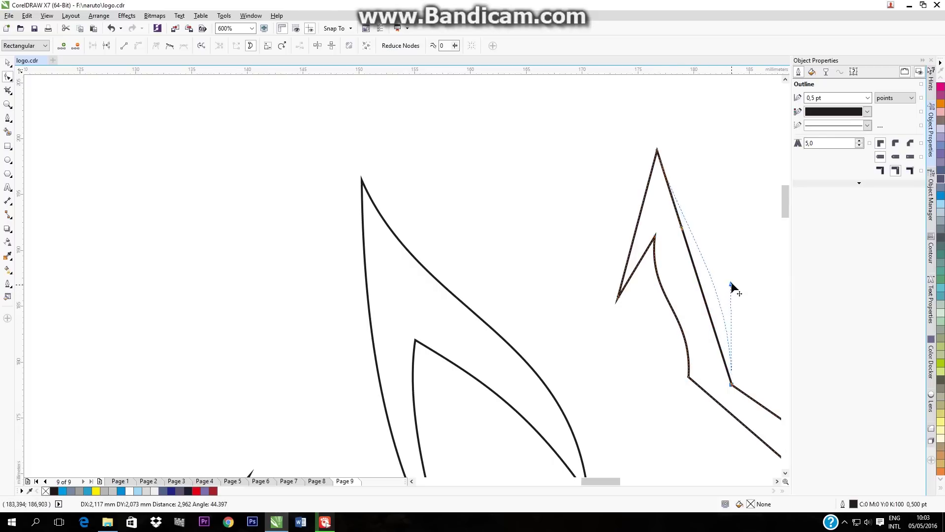
left_click_drag(681, 226, 681, 237)
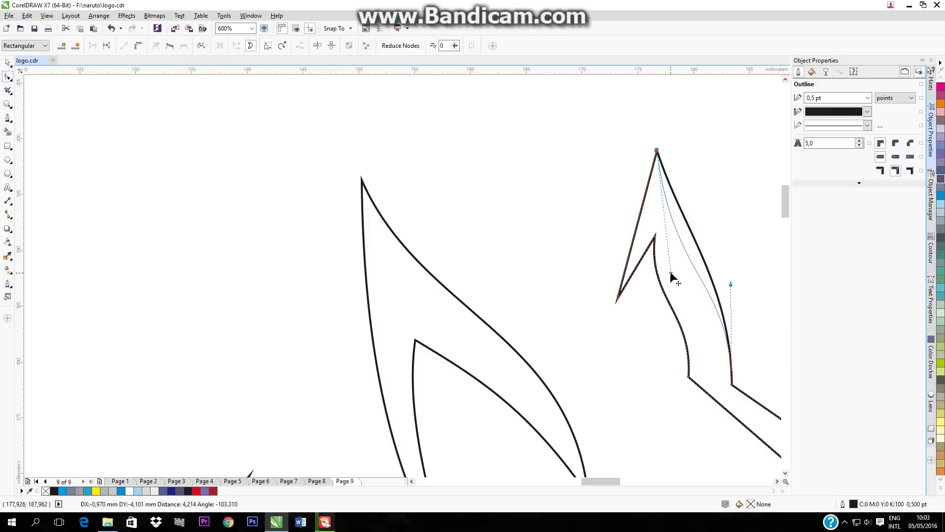
left_click_drag(664, 273, 670, 272)
scroll(678, 300, "down", 2)
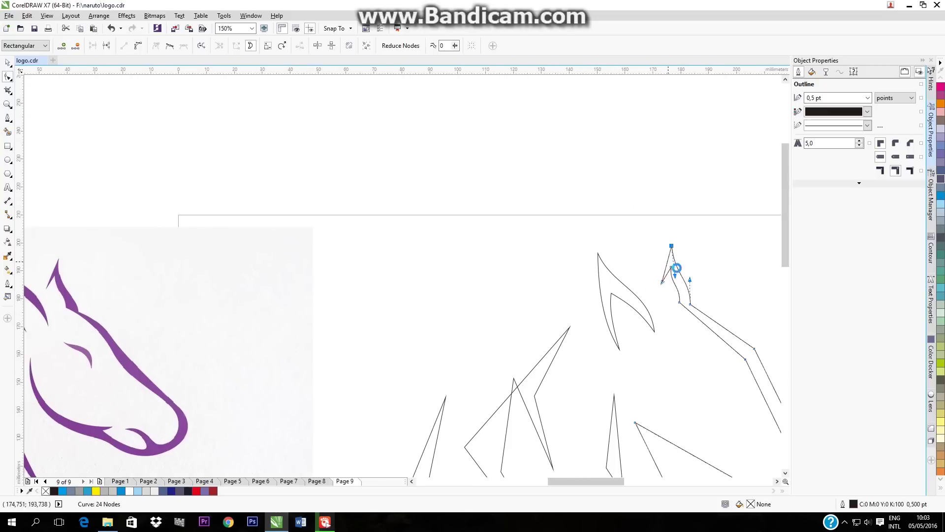
- Adjust the ear node and lower handles to smooth the curve at the ear's base
scroll(663, 272, "up", 2)
left_click_drag(666, 274, 663, 271)
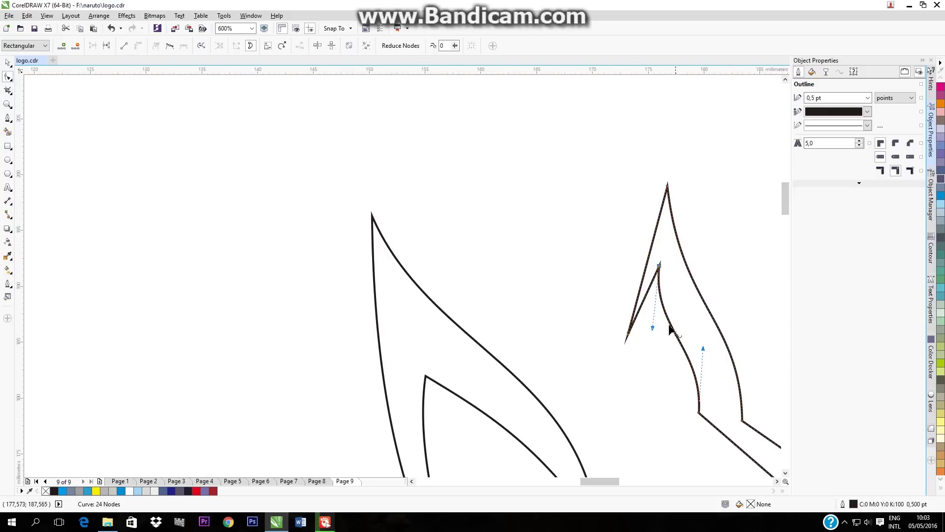
left_click_drag(652, 329, 651, 333)
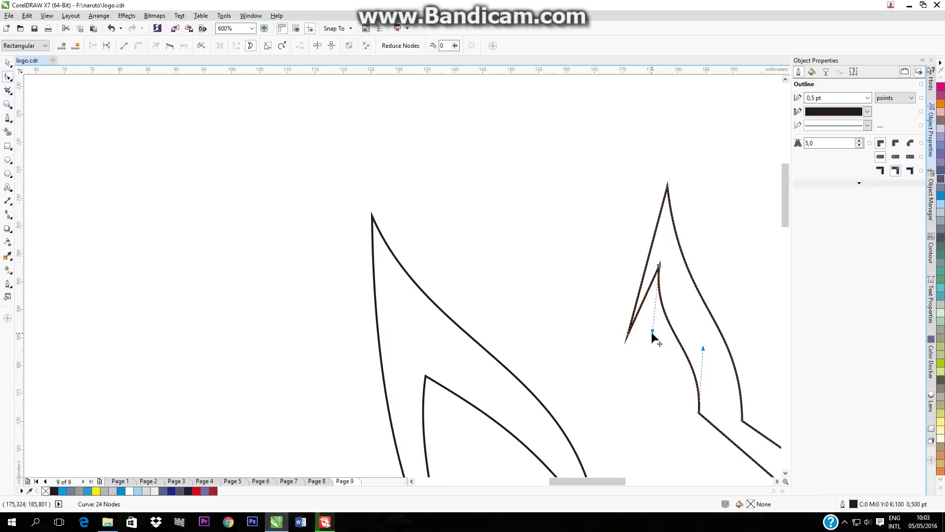
scroll(651, 341, "down", 2)
scroll(661, 350, "up", 2)
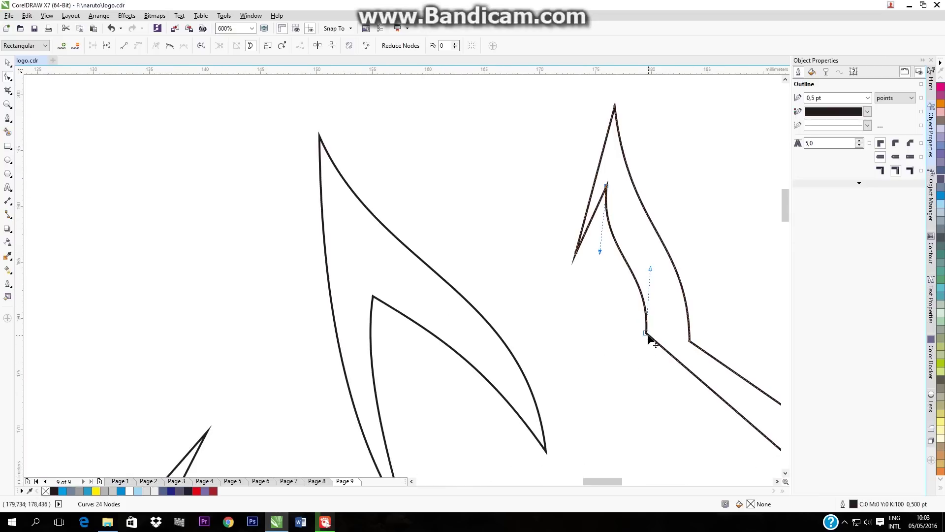
left_click_drag(647, 333, 655, 333)
scroll(625, 330, "down", 2)
scroll(626, 330, "down", 1)
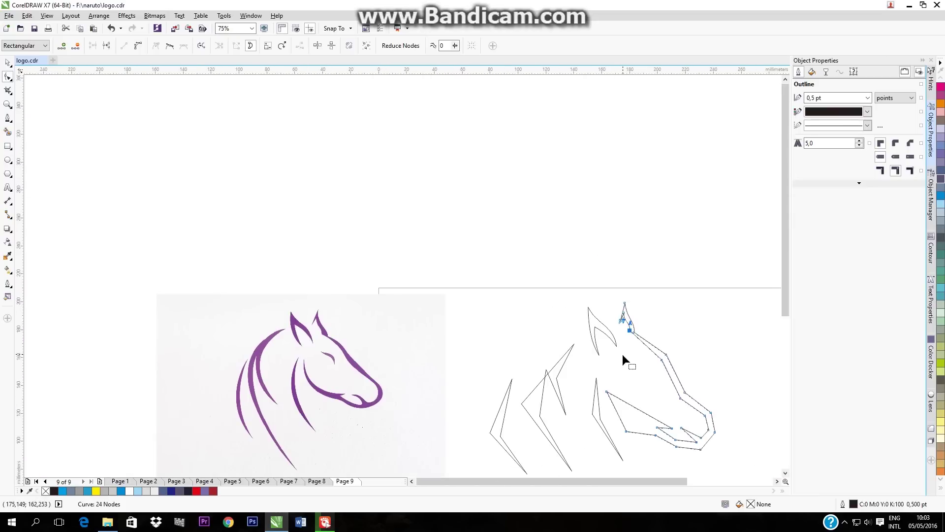
- Convert the upper forehead segment of the horse outline into a curve
scroll(658, 338, "up", 2)
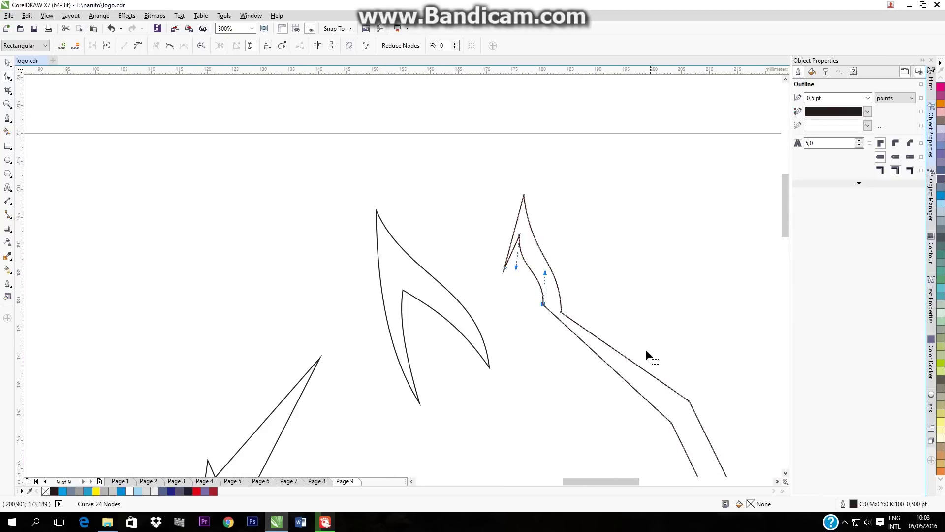
right_click(626, 358)
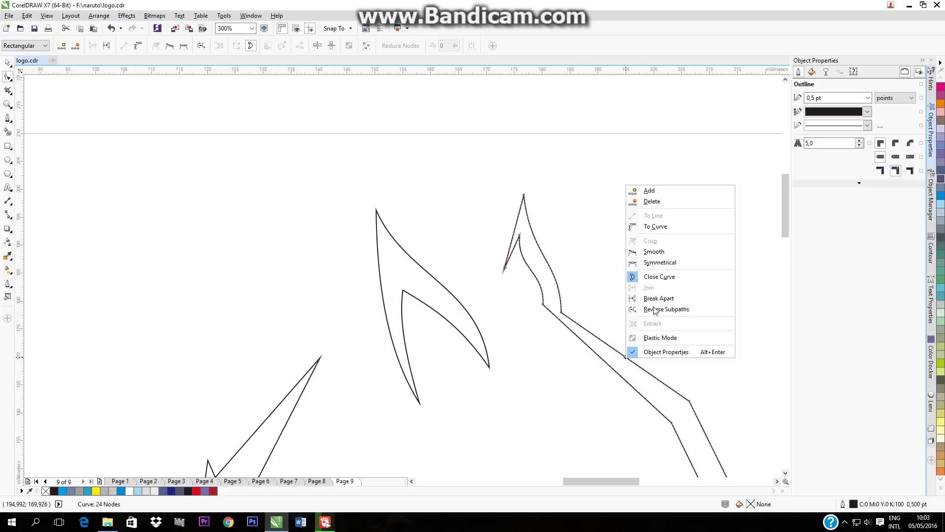
left_click(656, 226)
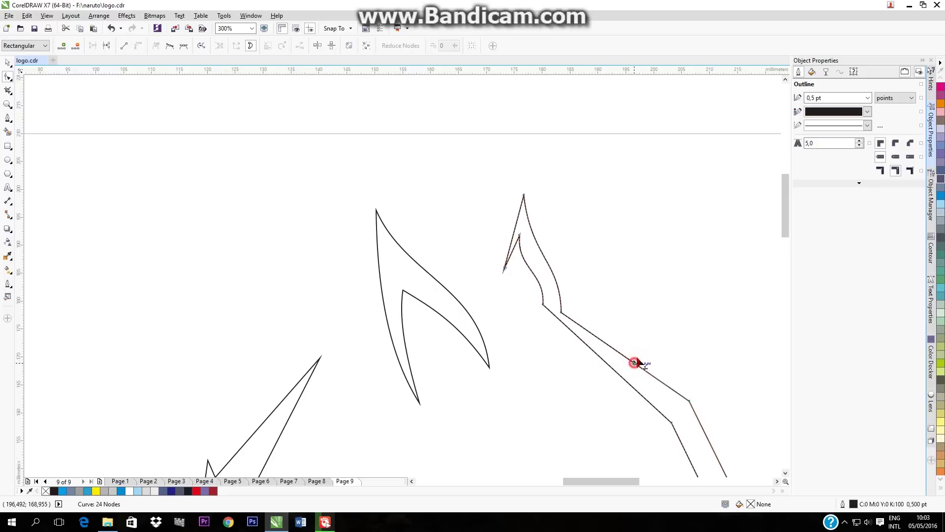
scroll(639, 354, "down", 2)
scroll(666, 379, "up", 2)
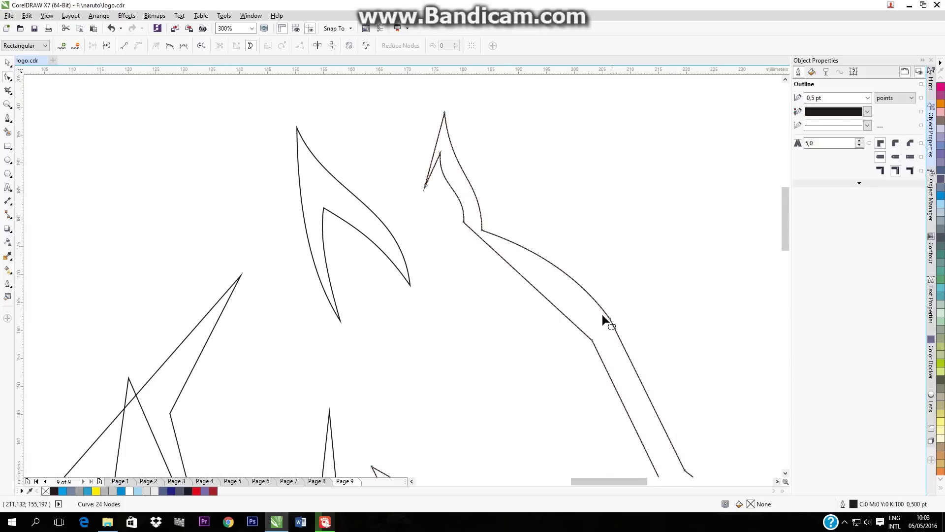
- Curve the face line and bend it to follow the reference forehead and face
right_click(644, 387)
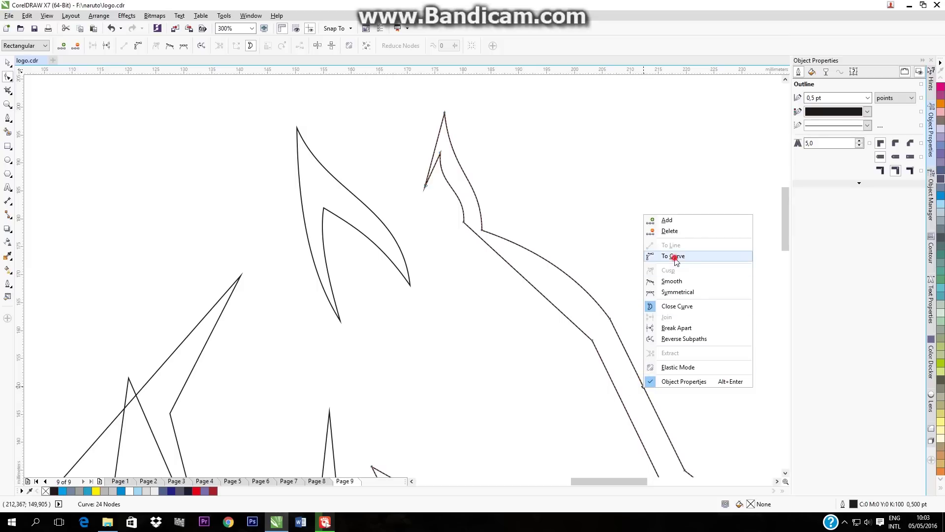
left_click(673, 256)
left_click_drag(646, 376, 642, 369)
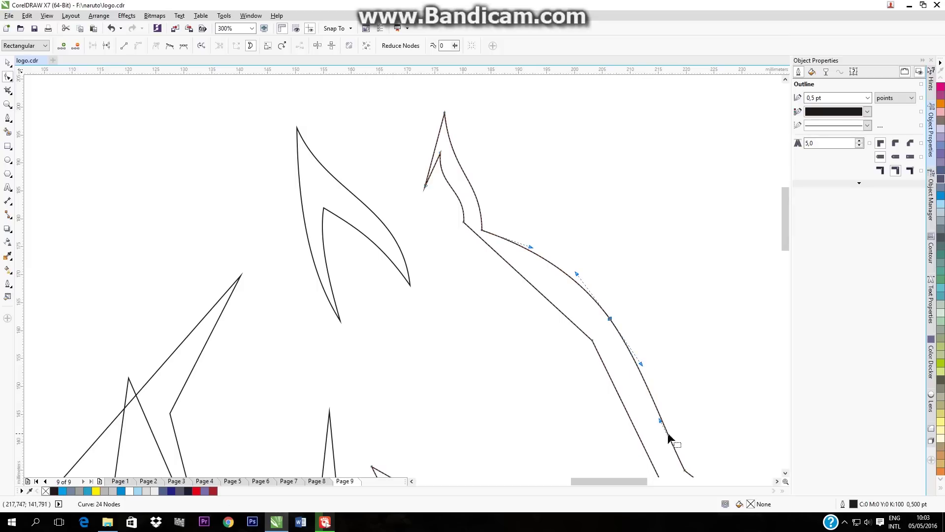
left_click_drag(660, 422, 655, 434)
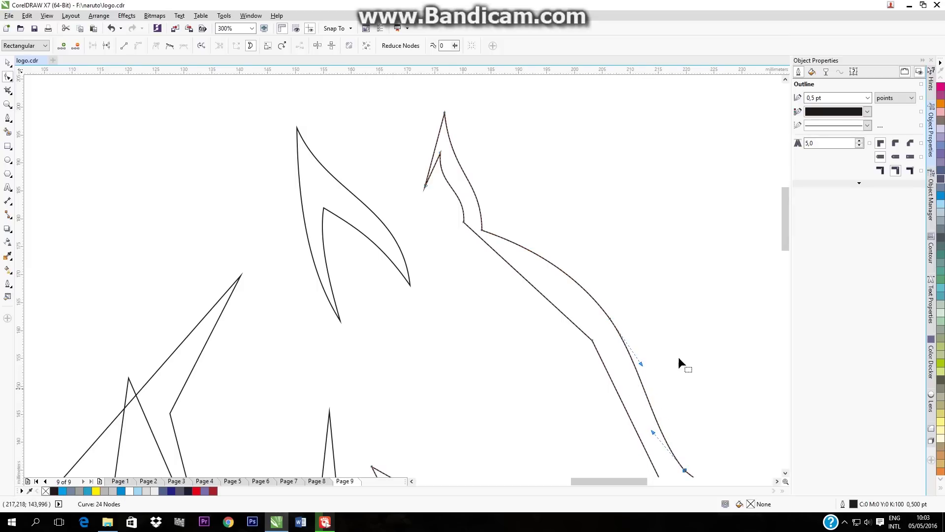
scroll(679, 362, "down", 3)
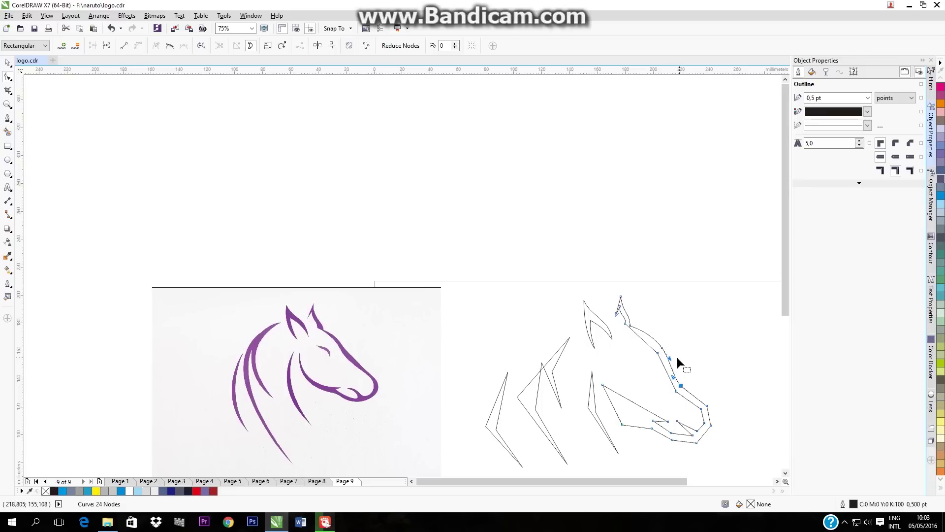
- Convert the next forehead segment to a curve and bend it to match the photo
left_click(645, 341)
right_click(645, 341)
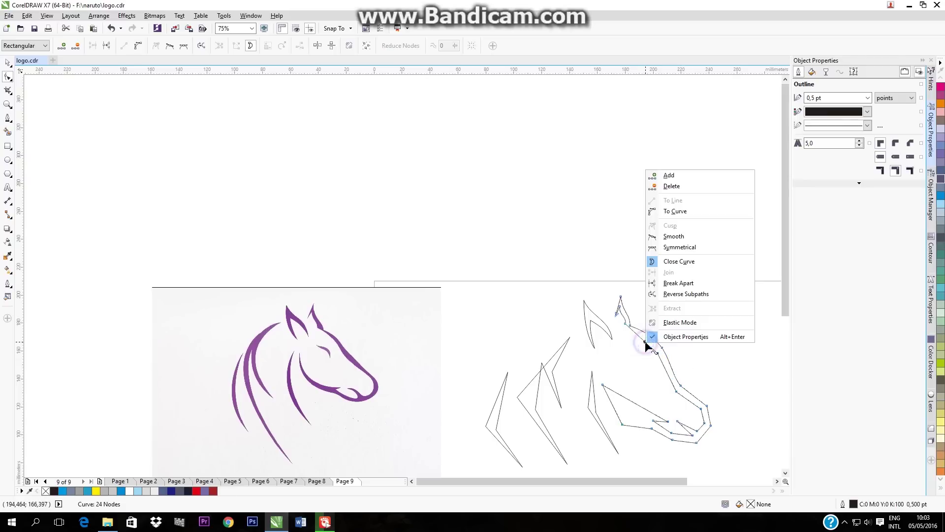
left_click(669, 213)
left_click_drag(647, 343, 657, 349)
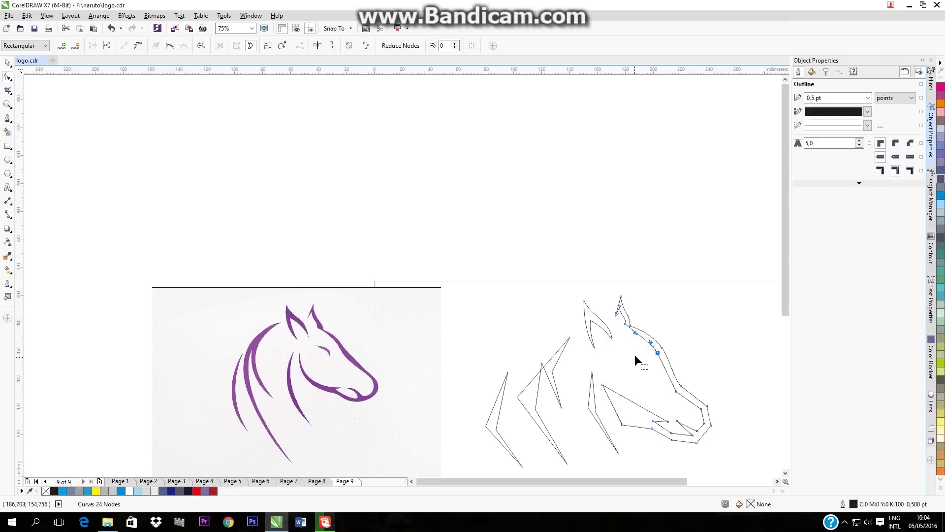
scroll(652, 343, "up", 4)
left_click_drag(641, 331, 642, 330)
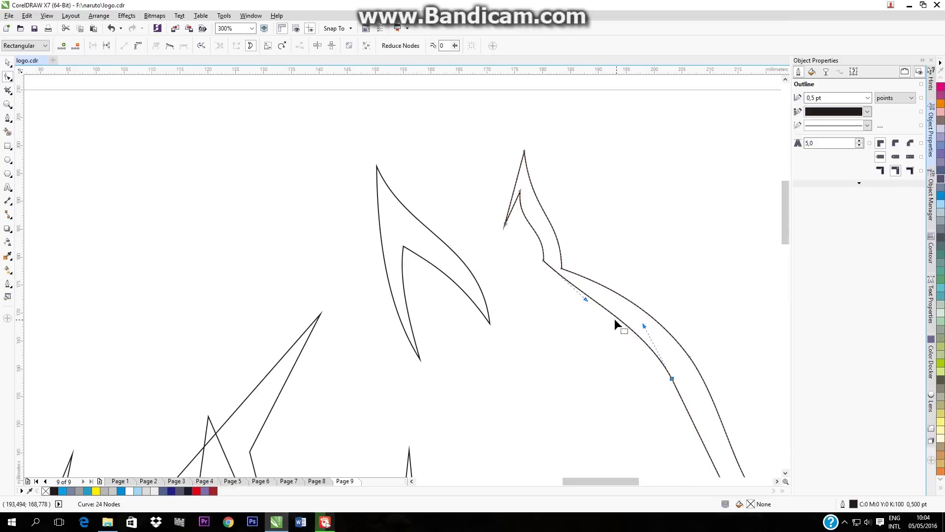
scroll(610, 354, "down", 4)
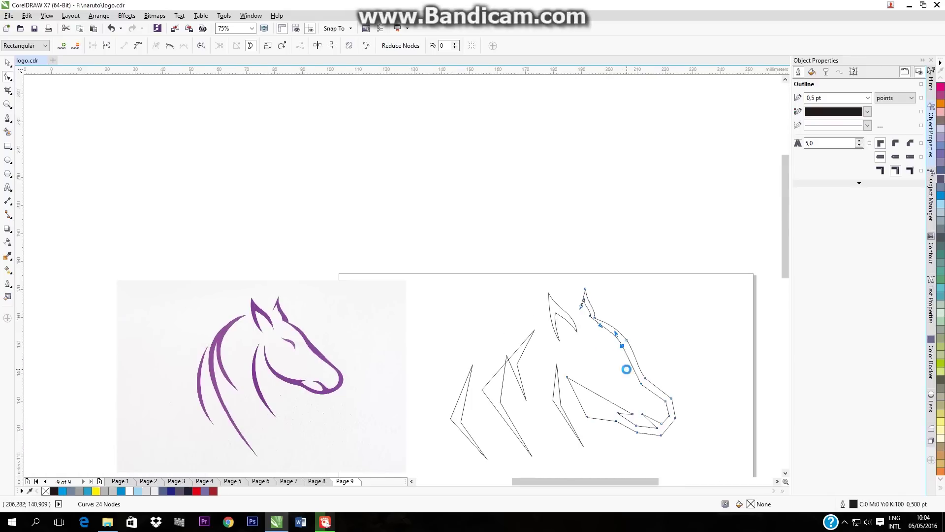
scroll(620, 367, "up", 4)
- Change the forehead node type and adjust its handle so the curve runs smoothly
left_click(647, 352)
right_click(648, 353)
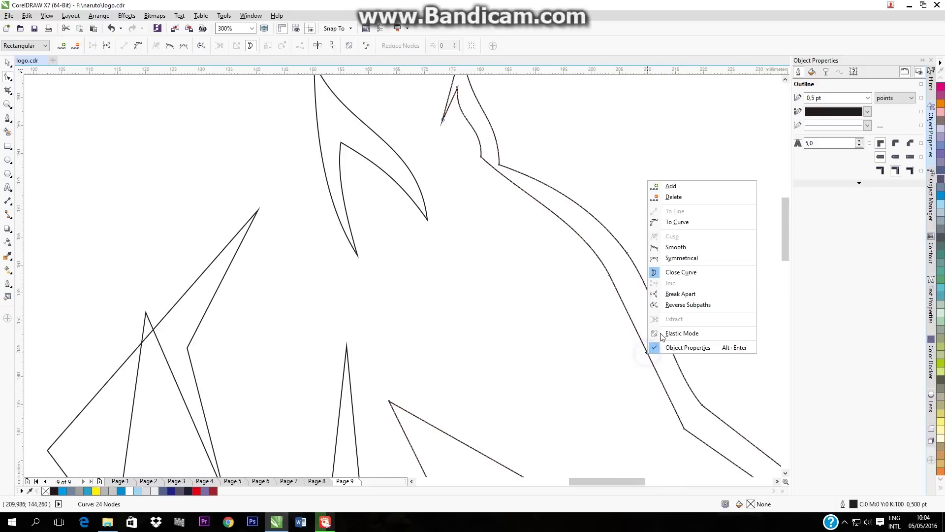
left_click(680, 226)
left_click_drag(647, 352, 646, 359)
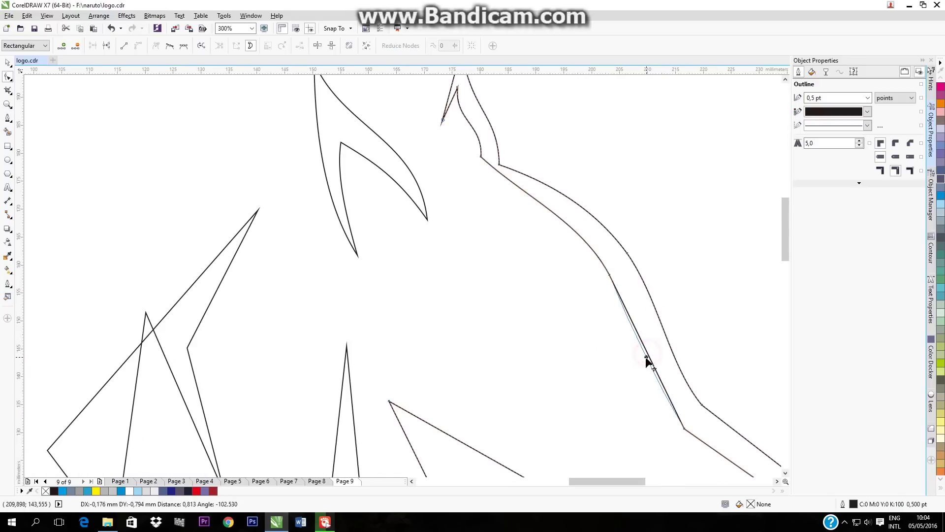
left_click(611, 275)
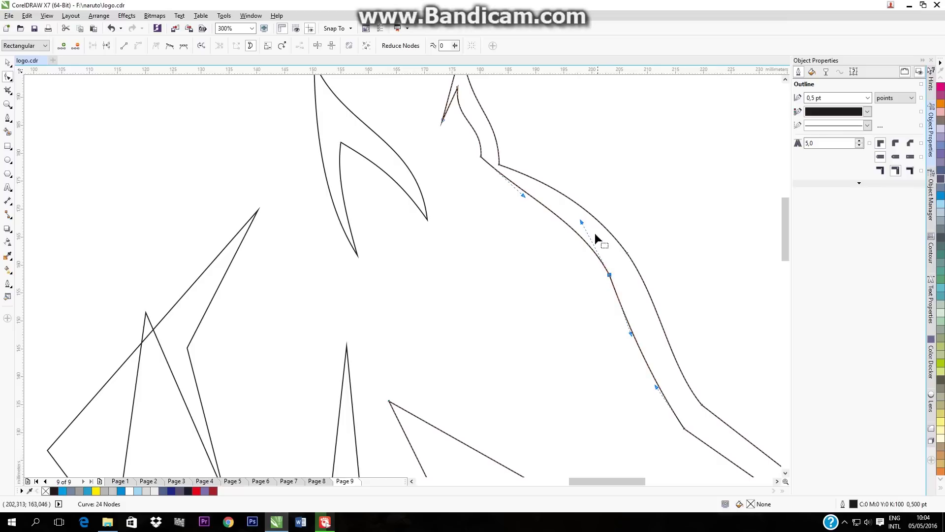
left_click_drag(583, 221, 594, 228)
left_click(585, 289)
scroll(586, 300, "down", 3)
scroll(588, 313, "down", 2)
scroll(596, 325, "up", 2)
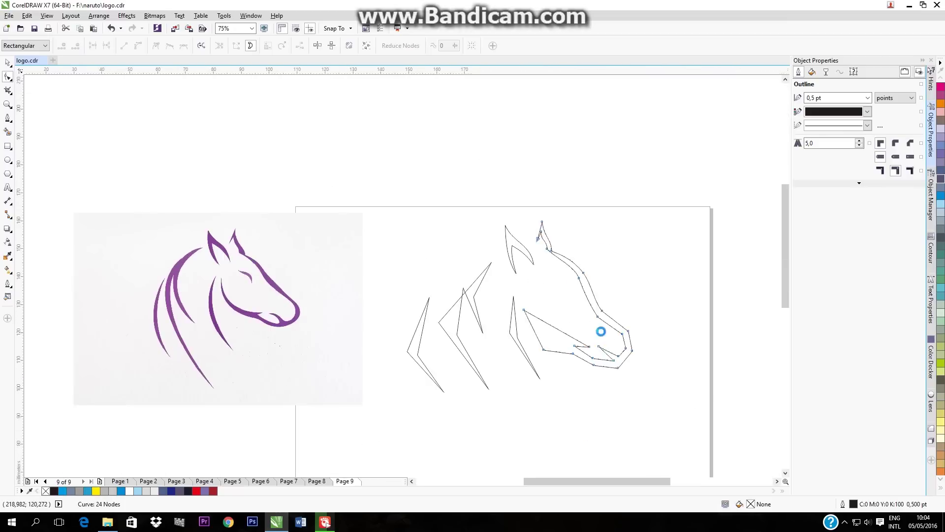
- Convert the straight segments near the muzzle and nose into curves
scroll(608, 327, "up", 2)
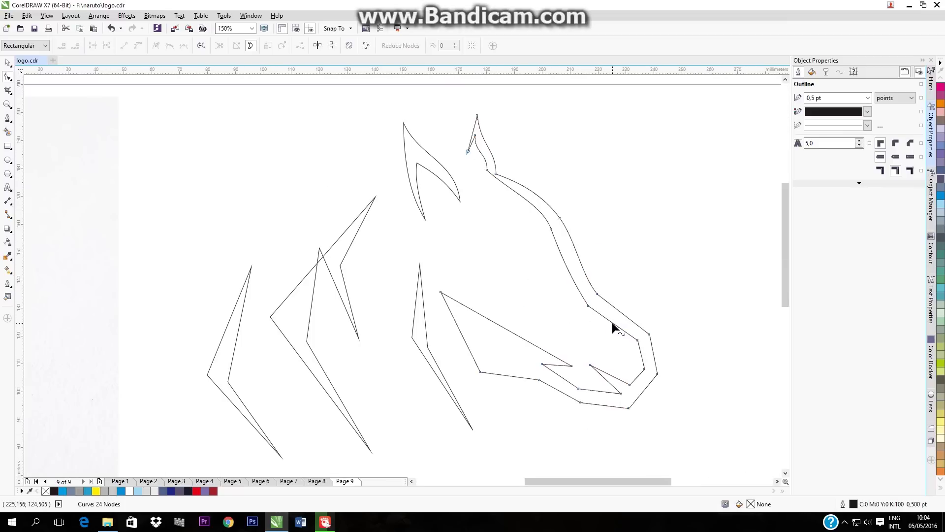
right_click(612, 322)
left_click(616, 365)
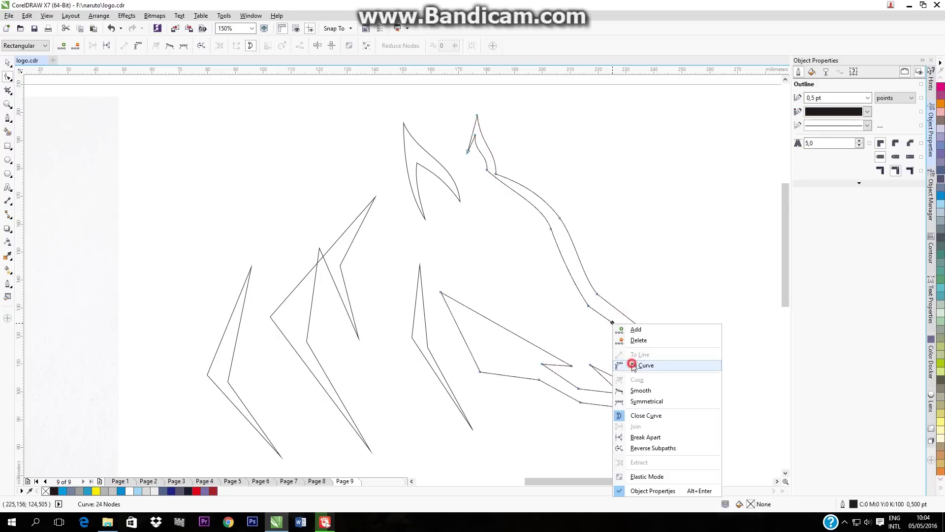
scroll(610, 323, "up", 2)
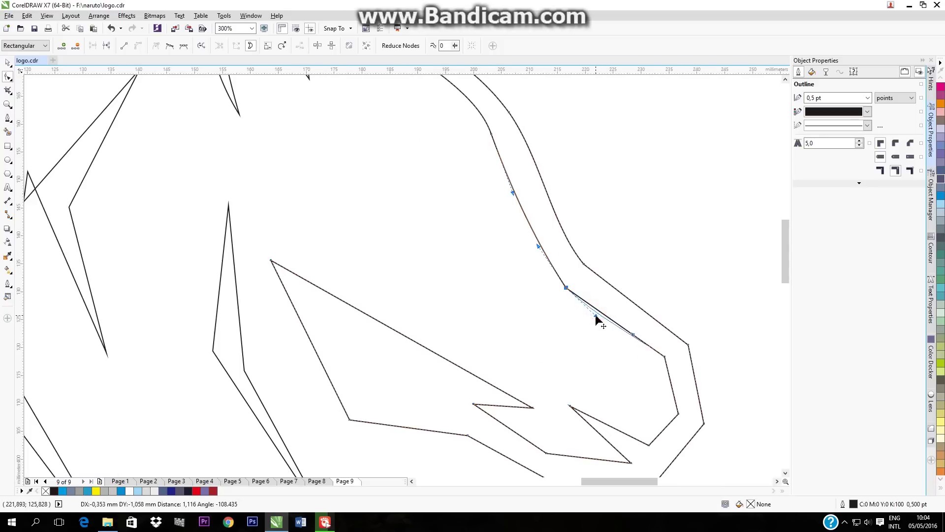
left_click(636, 305)
right_click(636, 306)
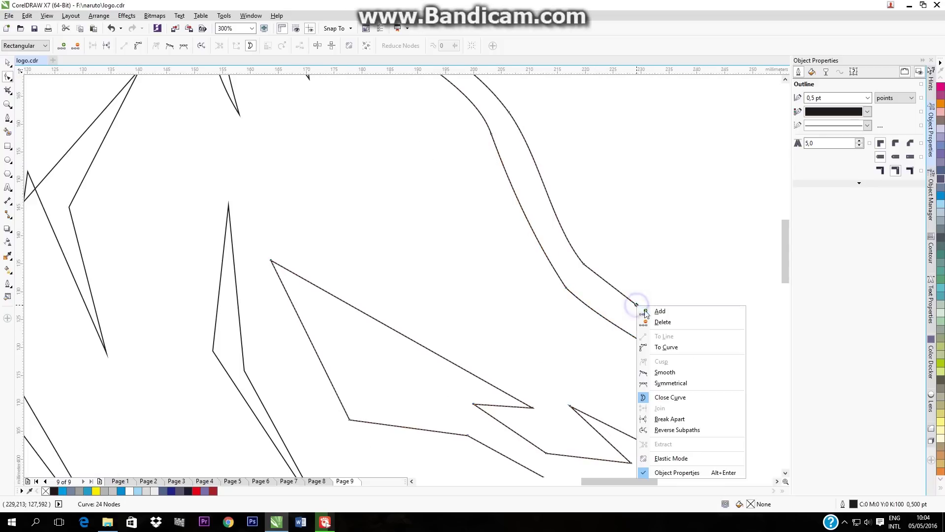
left_click(658, 345)
left_click(616, 292)
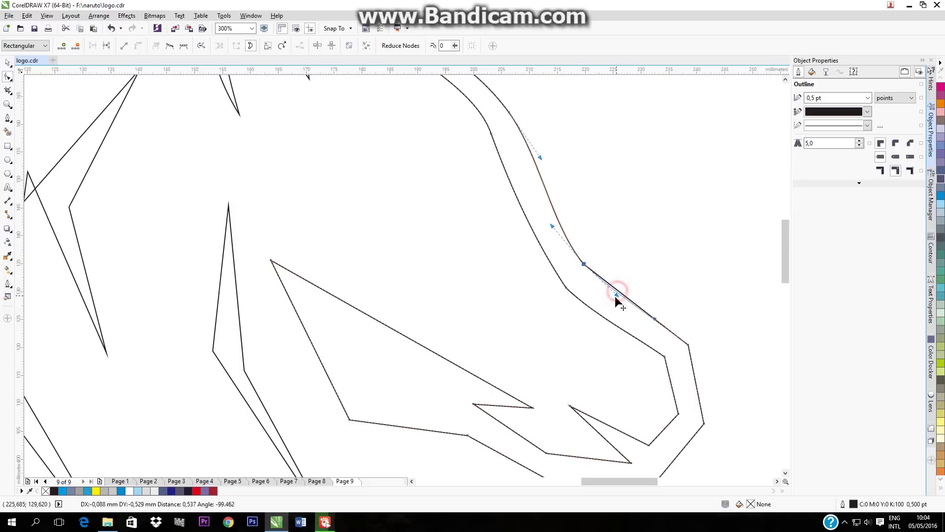
left_click(656, 321)
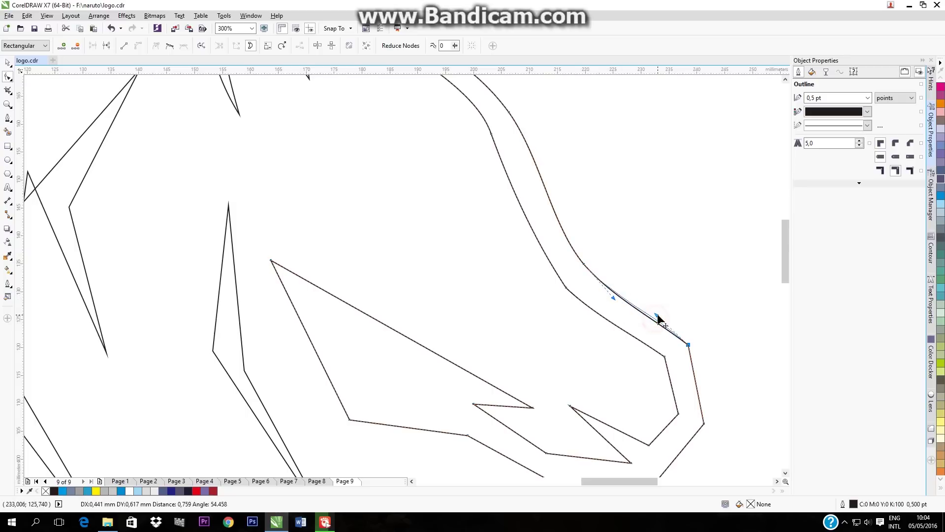
left_click(694, 374)
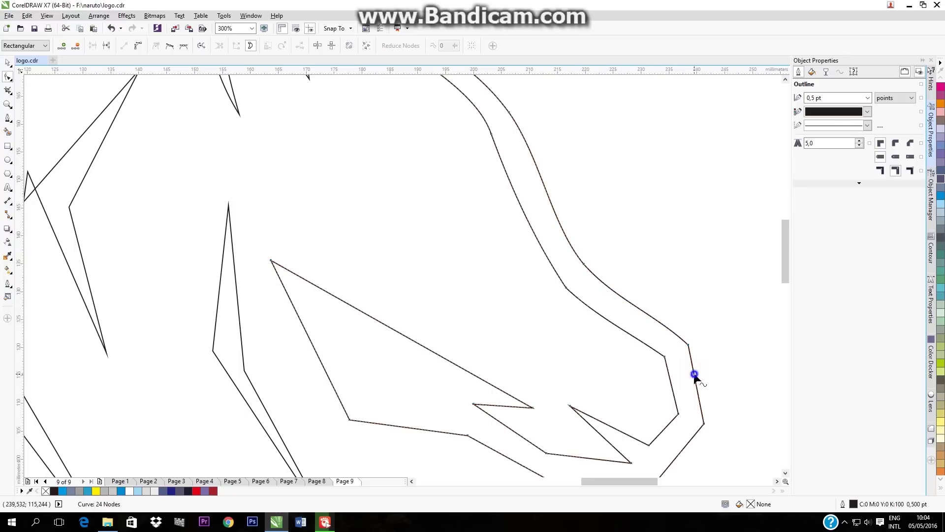
- Curve the muzzle's right edge and inner segment, bending both outward
right_click(694, 374)
left_click(719, 244)
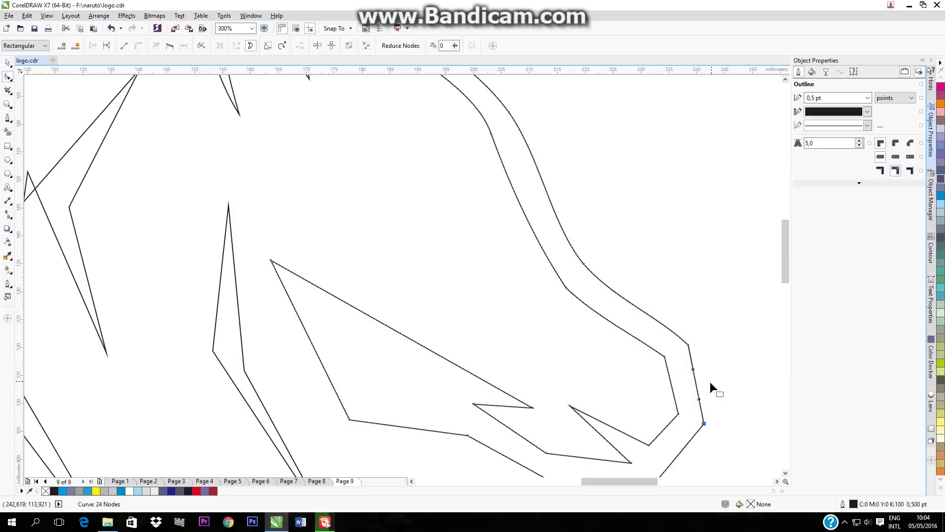
left_click_drag(696, 383, 709, 388)
left_click(670, 384)
right_click(671, 384)
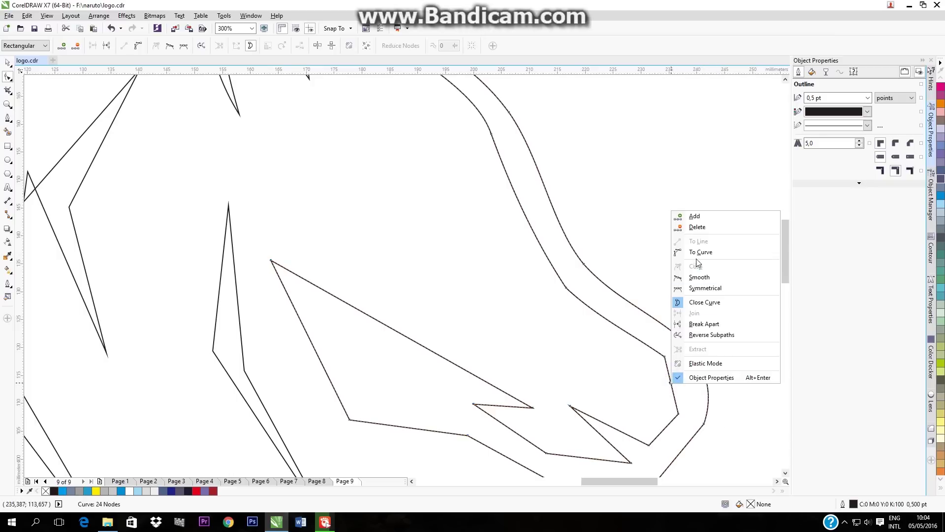
left_click(700, 251)
left_click_drag(671, 386, 709, 391)
- Curve the outer muzzle segment and round its edge outward
scroll(714, 432, "down", 3)
scroll(696, 403, "up", 3)
left_click(689, 349)
right_click(689, 349)
left_click(716, 221)
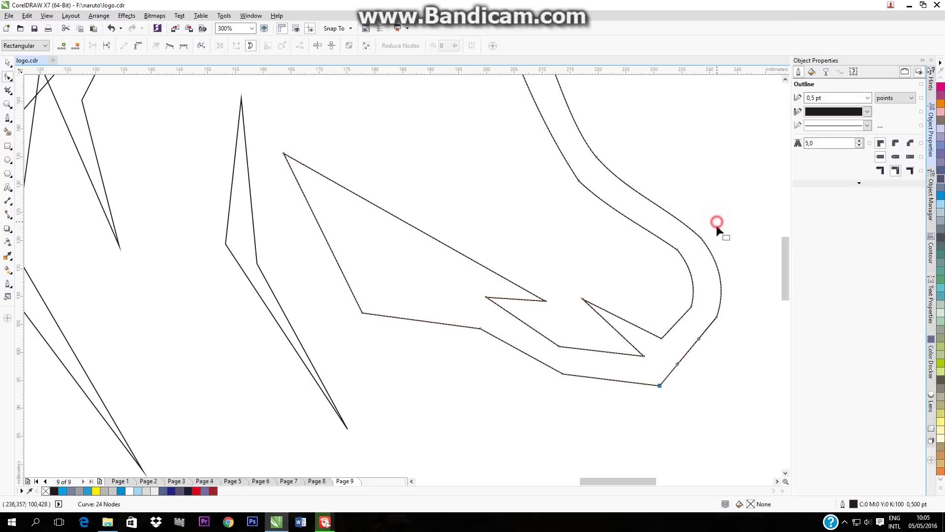
left_click_drag(689, 351, 695, 354)
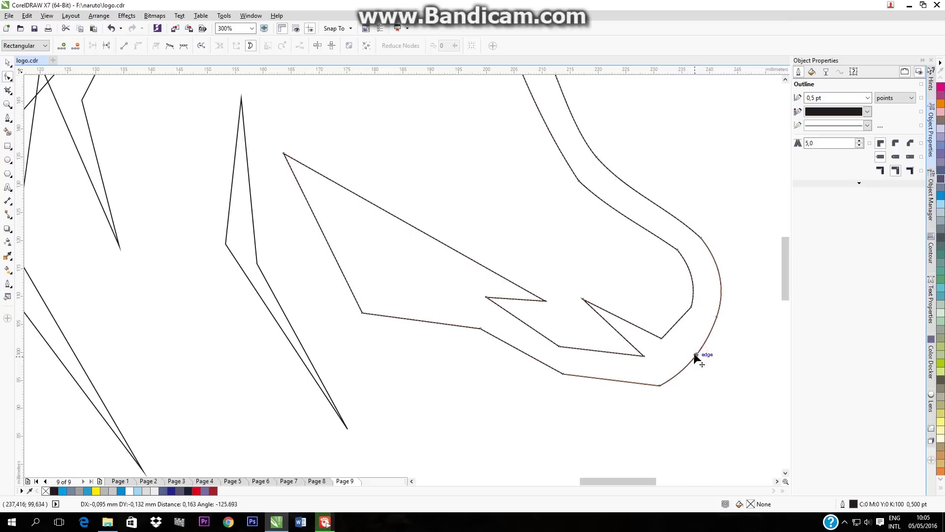
left_click(714, 315)
left_click(702, 351)
left_click_drag(702, 350, 690, 361)
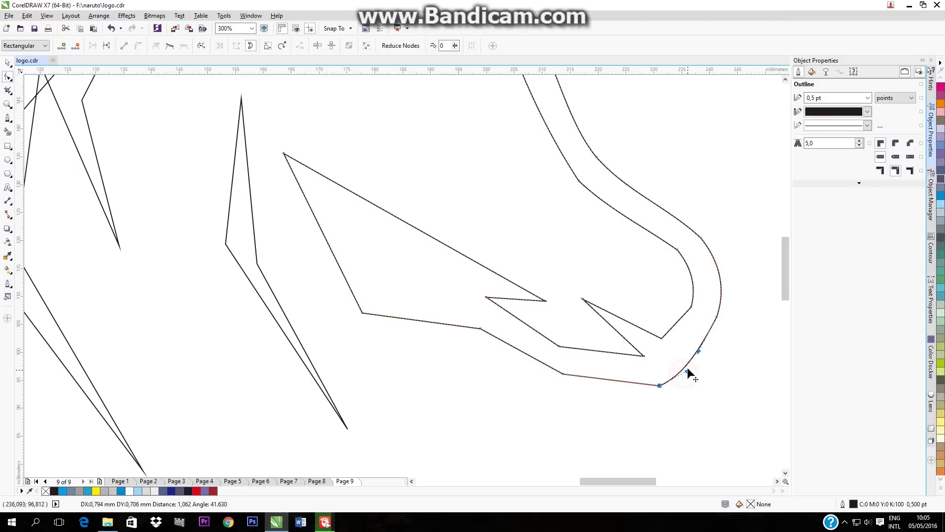
- Make the chin node smooth and pull the chin down into a rounder dip
right_click(618, 380)
left_click(648, 275)
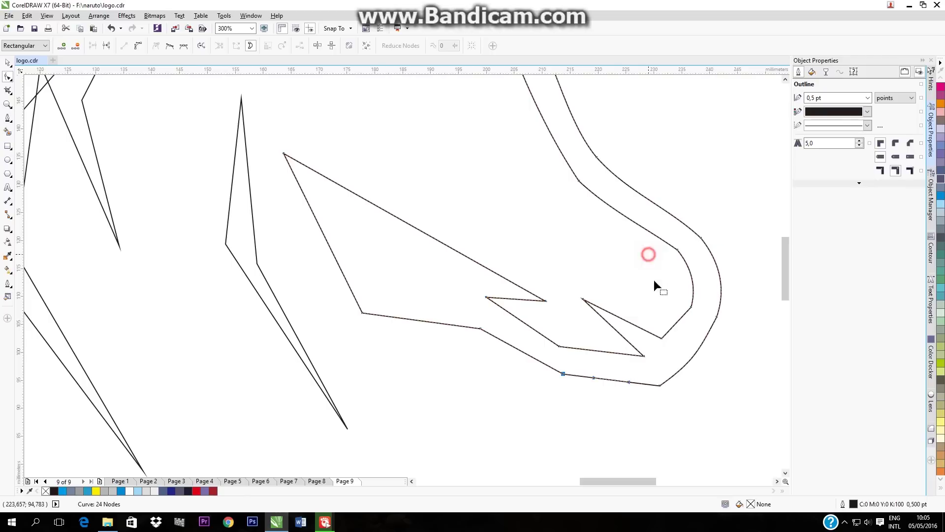
left_click_drag(628, 383, 626, 393)
left_click(595, 382)
left_click_drag(626, 392, 626, 396)
left_click(614, 412)
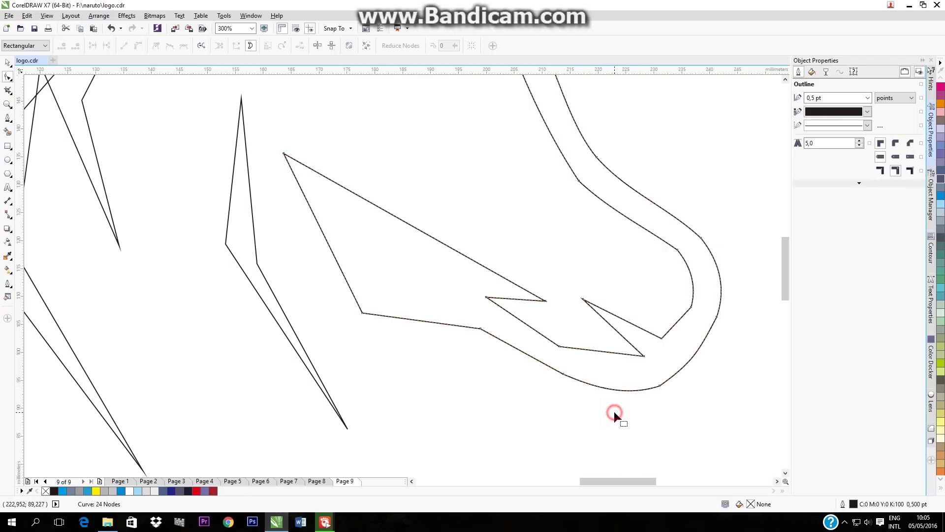
- Reshape the outer nose curve and bow the inner nose segment into a curve
left_click(717, 318)
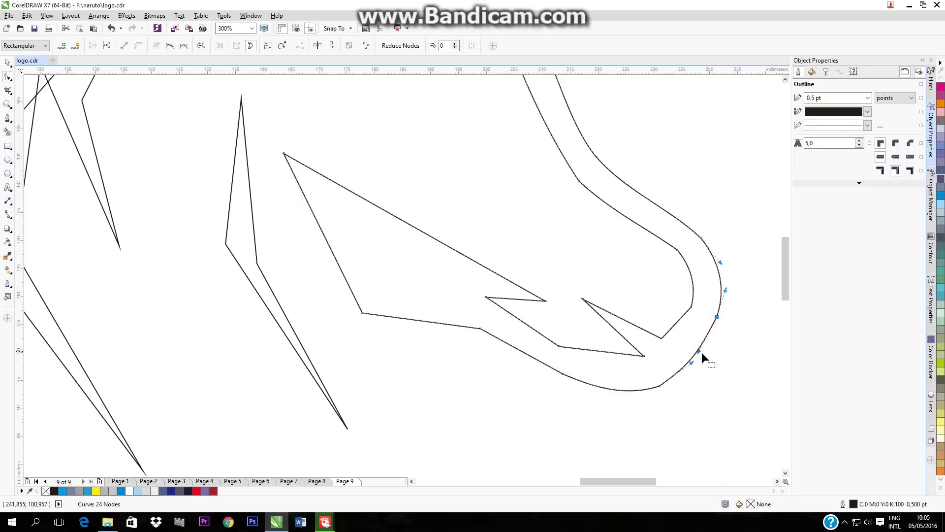
left_click_drag(699, 350, 704, 346)
left_click(728, 339)
left_click(680, 319)
right_click(680, 319)
left_click(704, 361)
left_click_drag(684, 318, 676, 334)
scroll(627, 323, "down", 2)
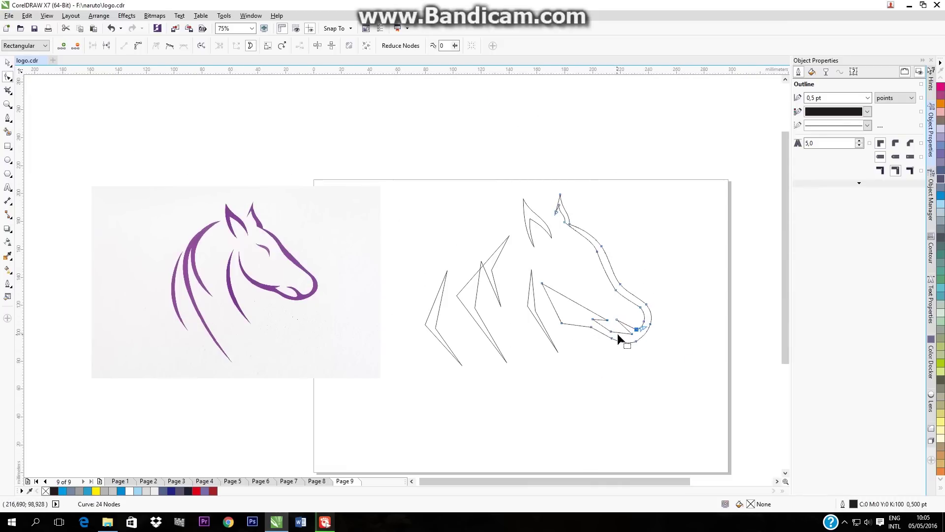
- Shift the jaw-tip node left and remove extra nodes from the inner mouth line
scroll(622, 328, "up", 2)
left_click_drag(598, 292, 588, 290)
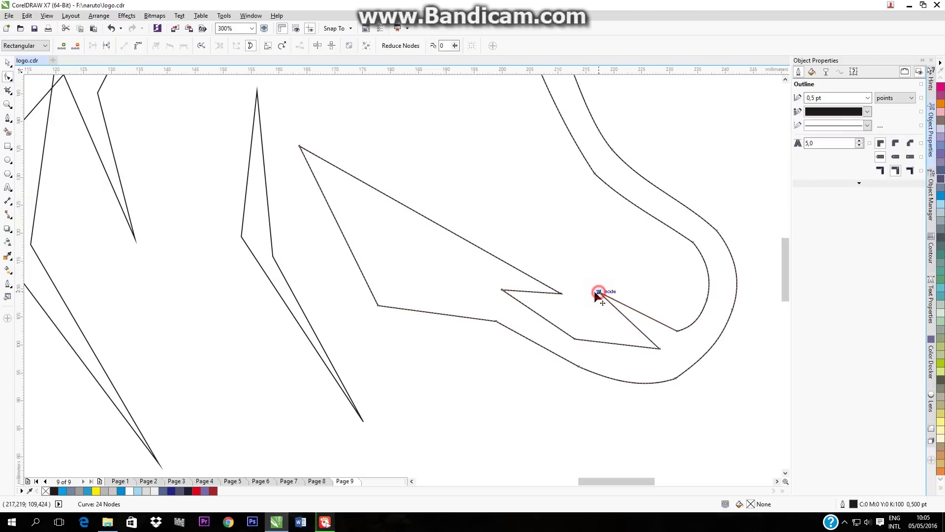
left_click(634, 311)
right_click(634, 311)
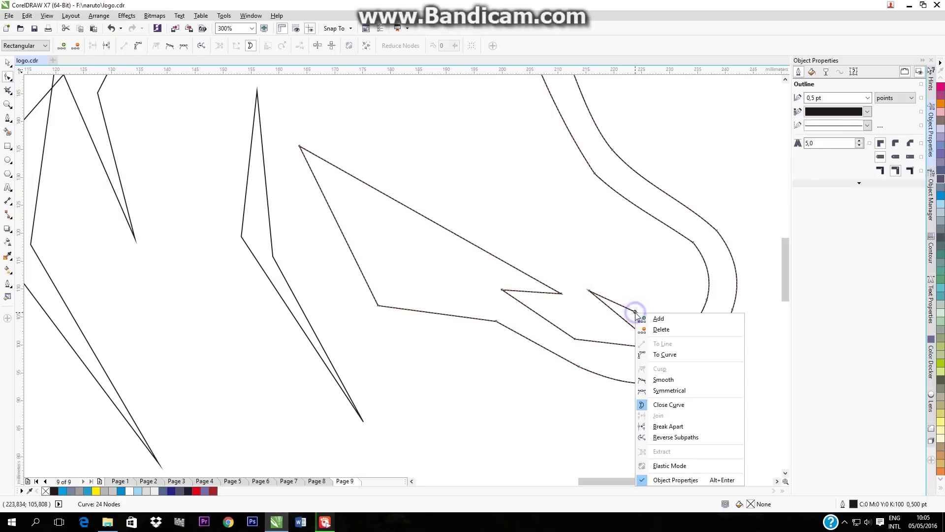
left_click(652, 313)
key("Delete")
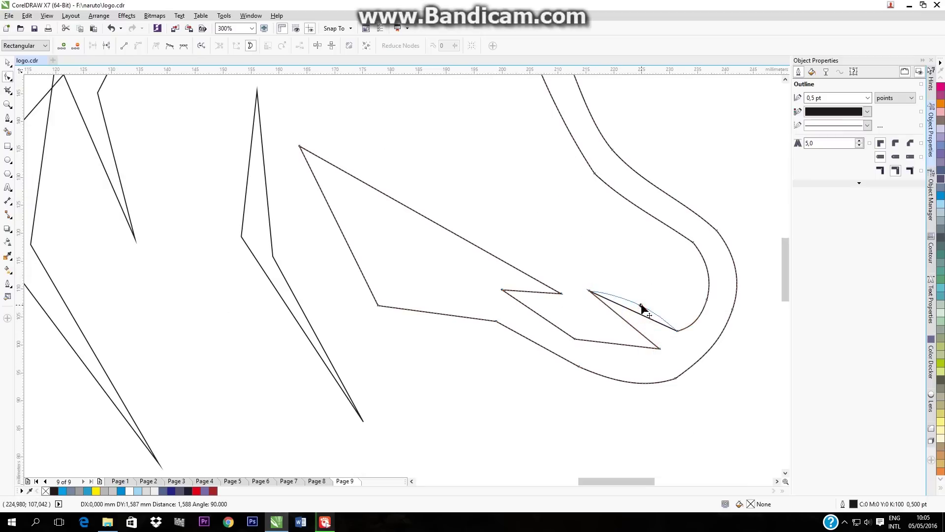
- Curve the upper mouth line upward and the lower mouth edge downward
right_click(634, 328)
left_click(650, 361)
left_click_drag(634, 327, 662, 343)
left_click(660, 348)
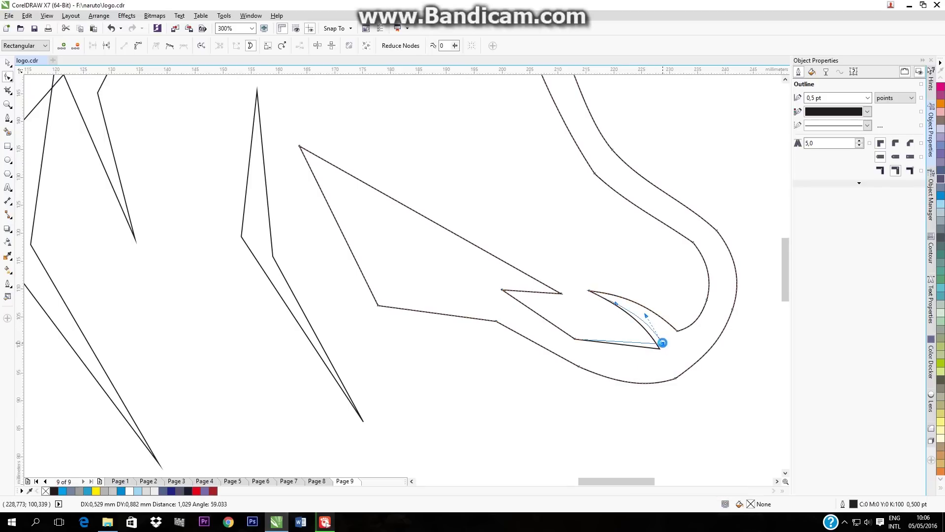
right_click(630, 342)
left_click(622, 340)
right_click(622, 341)
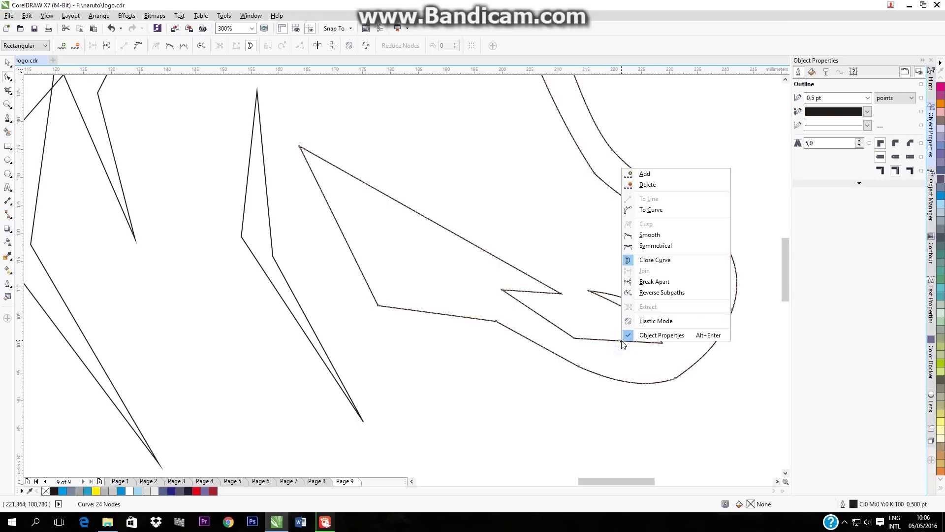
left_click(649, 216)
left_click_drag(616, 340, 625, 348)
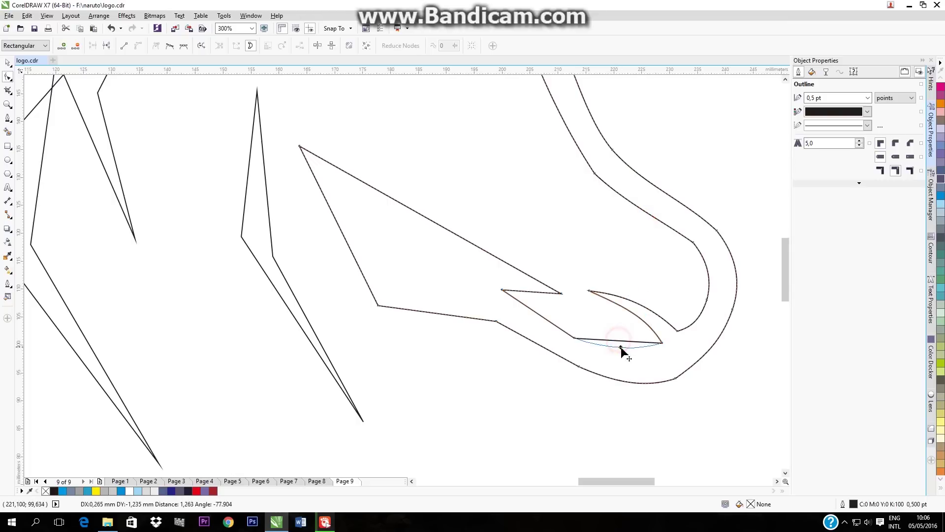
- Convert the lip segment to a curve with a slight bend
scroll(604, 332, "down", 1)
scroll(604, 332, "down", 1)
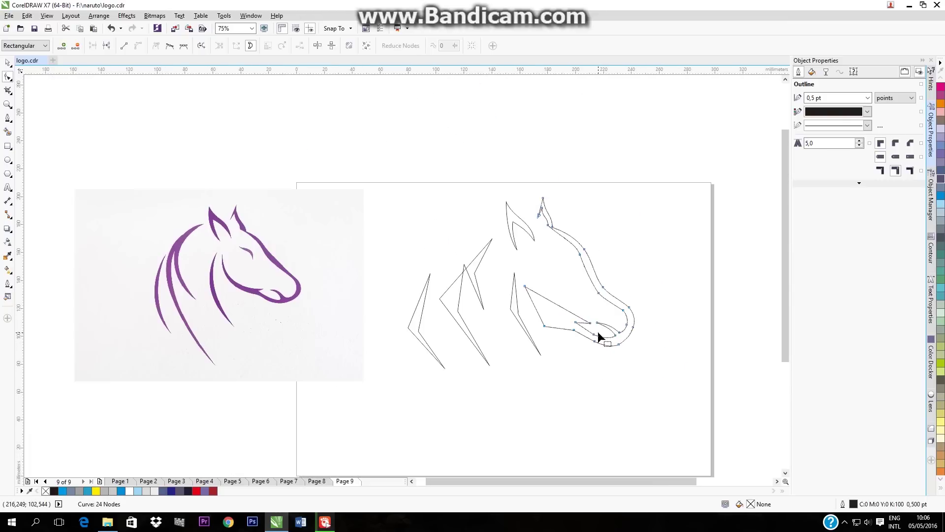
scroll(601, 335, "up", 1)
scroll(607, 341, "up", 1)
left_click(647, 342)
left_click(642, 353)
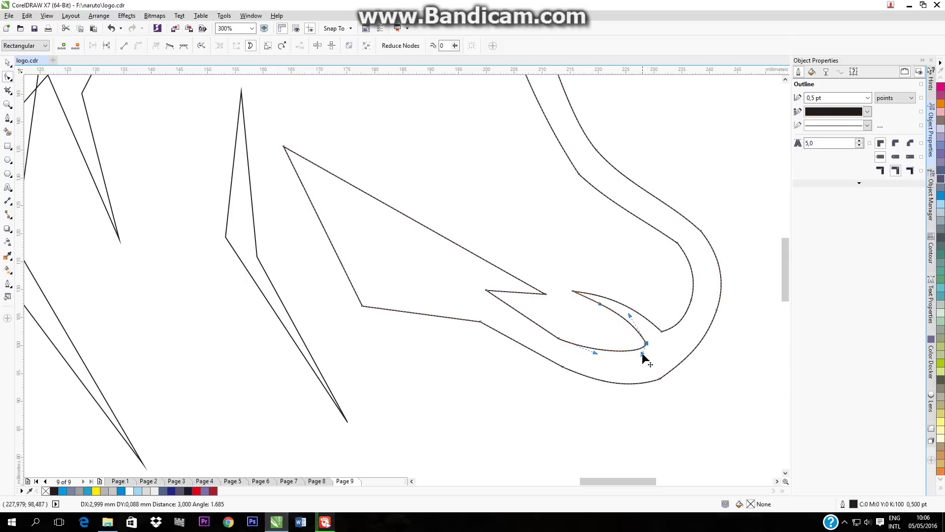
right_click(523, 316)
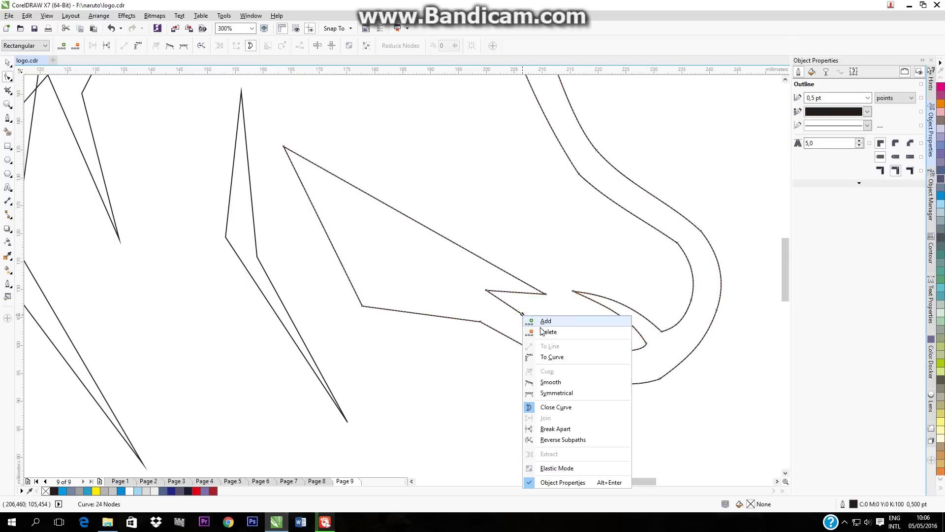
left_click(535, 356)
left_click_drag(529, 321, 526, 327)
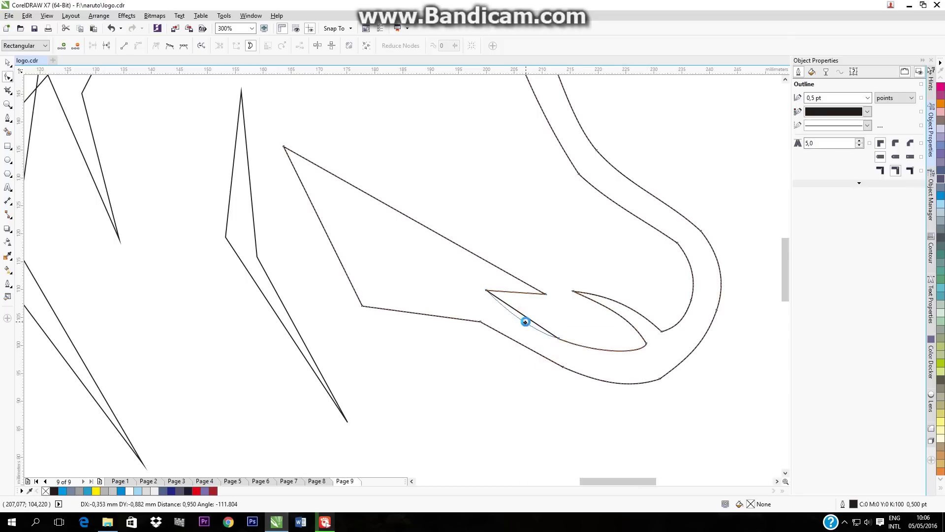
- Bend the lip segment down and curve the long upper-lip edge downward
scroll(532, 301, "down", 1)
scroll(531, 300, "down", 2)
scroll(531, 300, "up", 2)
scroll(534, 295, "up", 1)
right_click(535, 295)
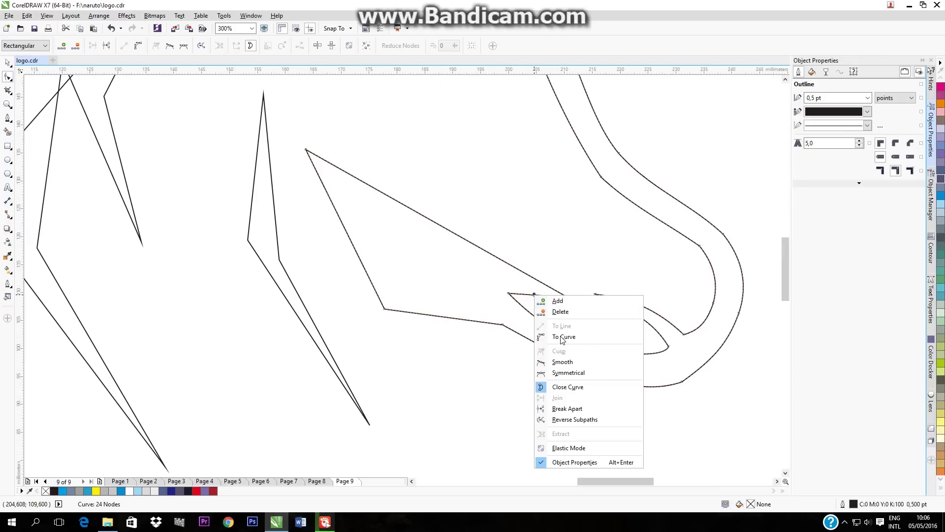
key("Escape")
left_click_drag(539, 295, 540, 300)
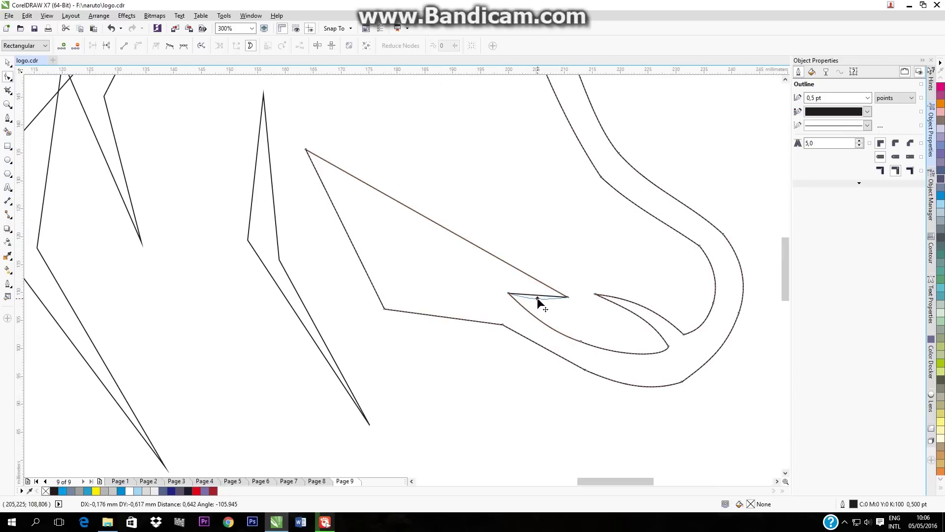
right_click(509, 265)
left_click(542, 310)
left_click(465, 240)
left_click_drag(464, 240, 444, 256)
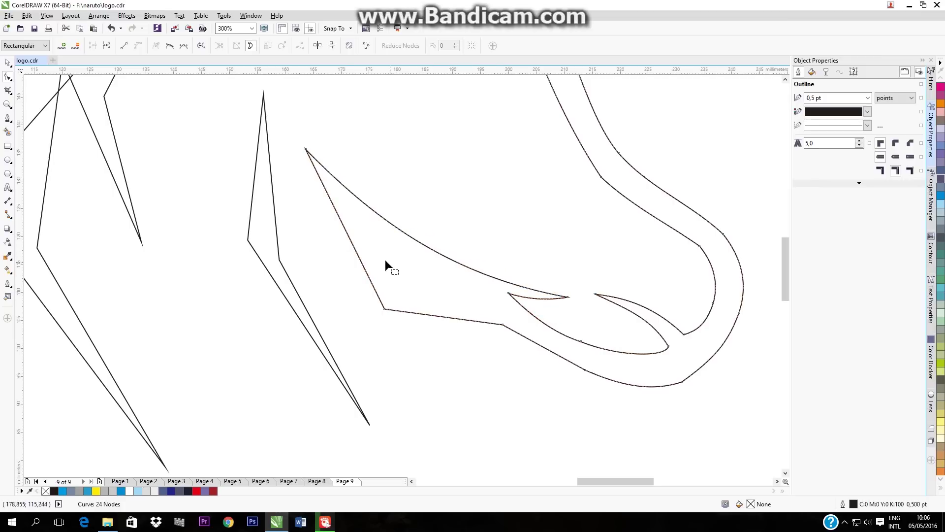
right_click(358, 256)
- Pull the lower cheek node up-left and bend the cheek line into a curve
key("Escape")
scroll(408, 295, "down", 2)
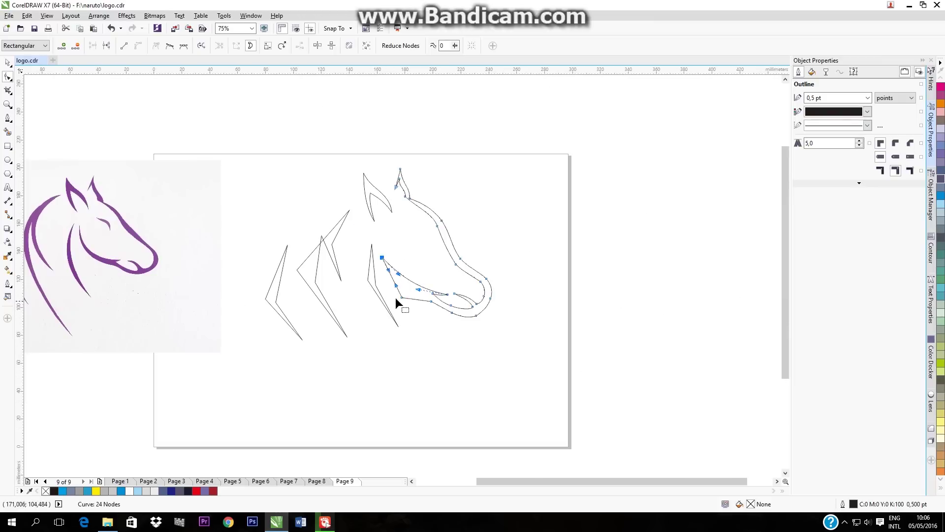
left_click_drag(402, 297, 396, 284)
left_click(418, 295)
right_click(418, 295)
left_click(444, 336)
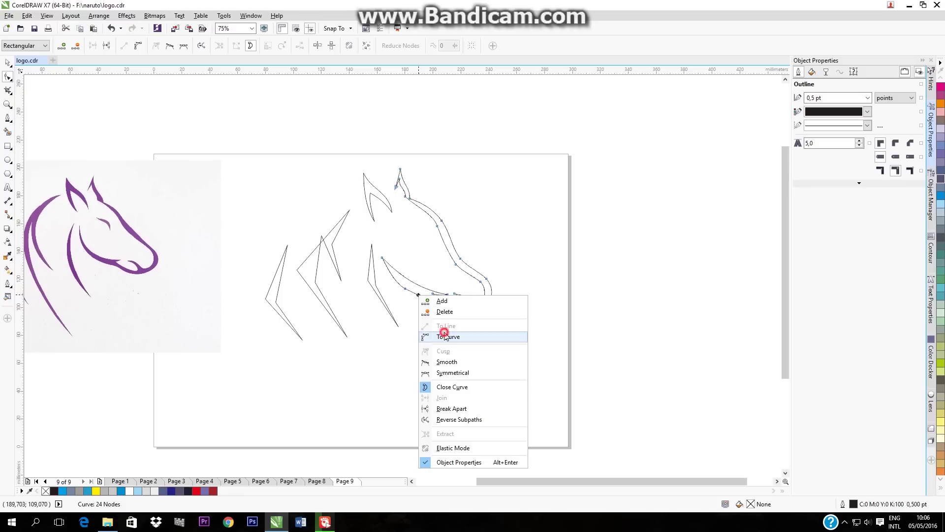
scroll(418, 296, "up", 3)
left_click_drag(418, 295, 411, 291)
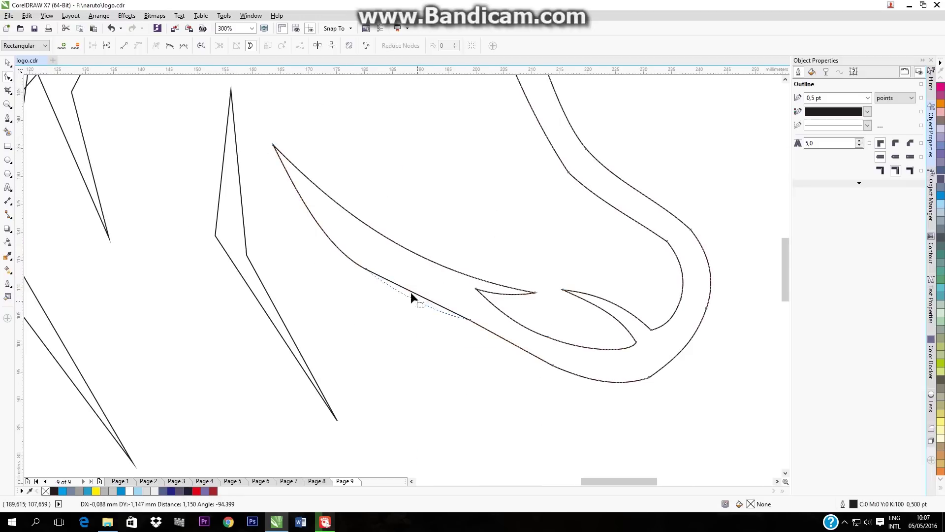
- Refine the cheek handle, reshape the curve near the nose, and bend the jaw segment
left_click(365, 269)
left_click_drag(326, 249, 325, 245)
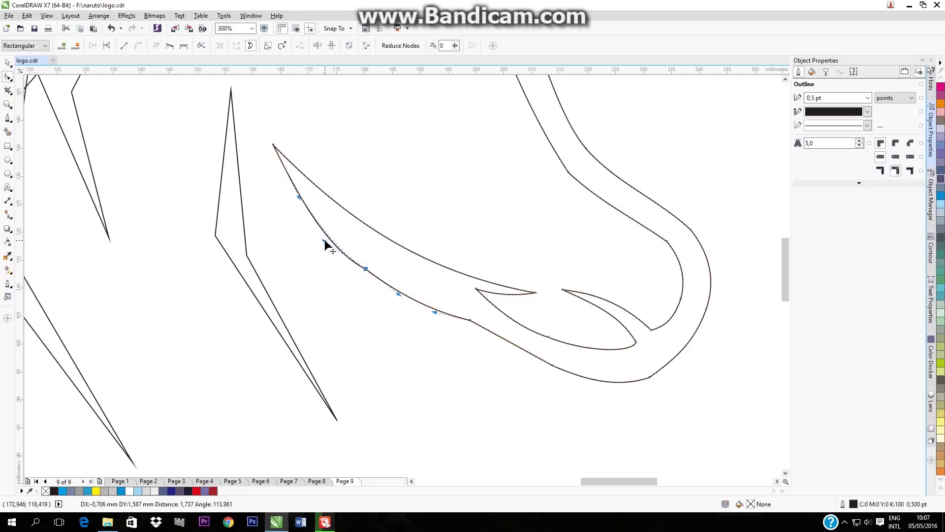
scroll(465, 317, "down", 3)
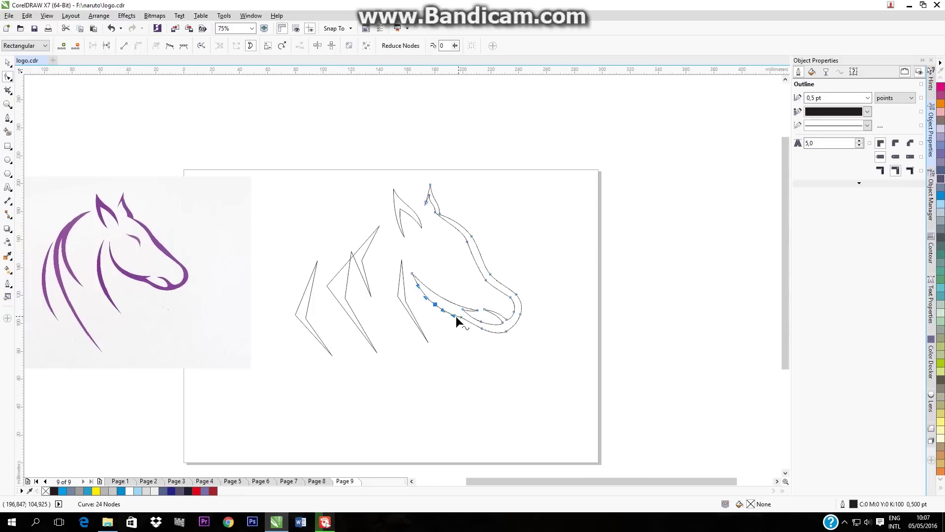
scroll(457, 315, "up", 3)
left_click_drag(466, 316, 464, 301)
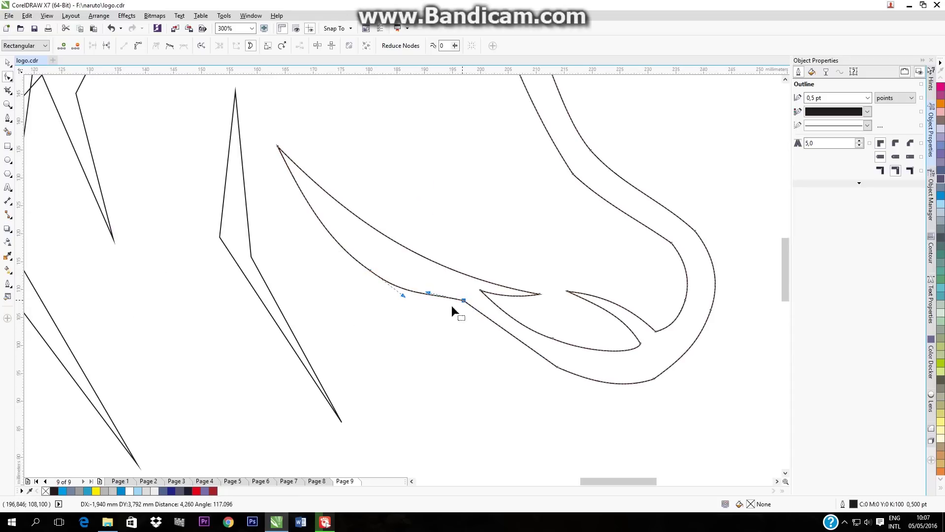
right_click(503, 329)
left_click(529, 371)
left_click_drag(507, 334, 504, 338)
left_click(485, 356)
- Deepen the upper mouth curve, nudge the mouth node, then pick the stroke beside the jaw
scroll(486, 357, "down", 2)
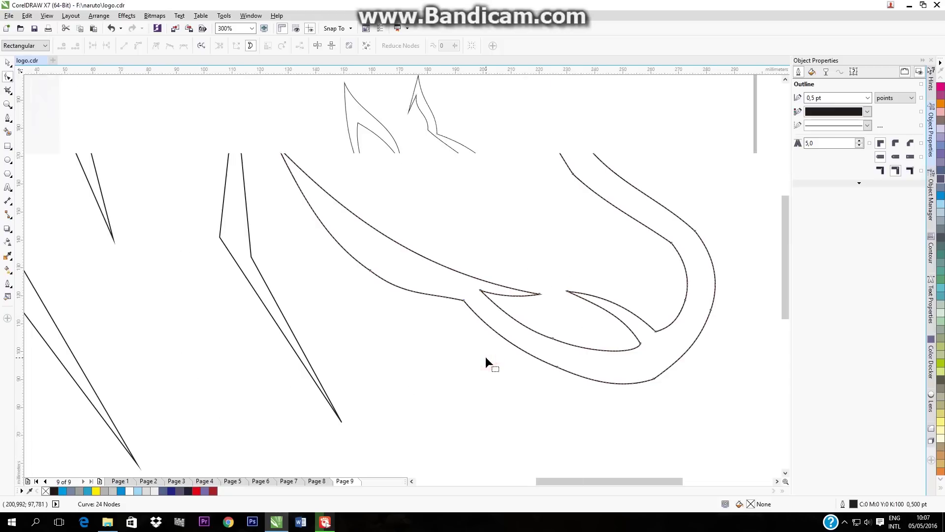
scroll(485, 357, "down", 2)
left_click(456, 330)
scroll(456, 331, "up", 2)
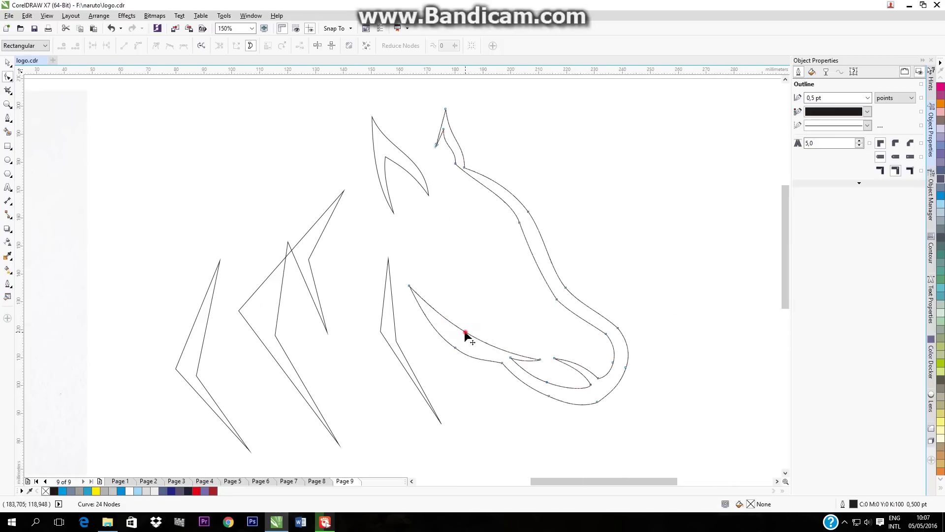
right_click(465, 331)
left_click_drag(464, 330, 460, 337)
left_click(511, 358)
left_click_drag(511, 358, 514, 361)
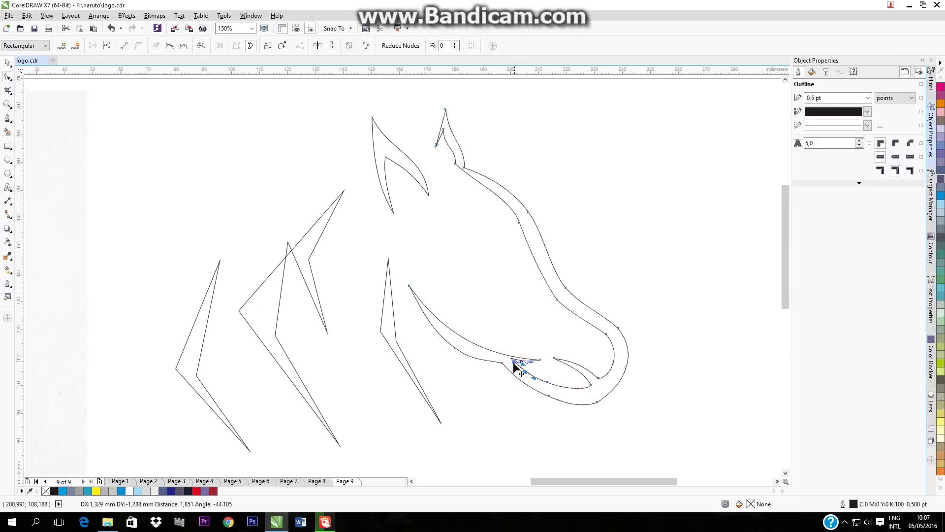
left_click(483, 393)
scroll(484, 392, "down", 2)
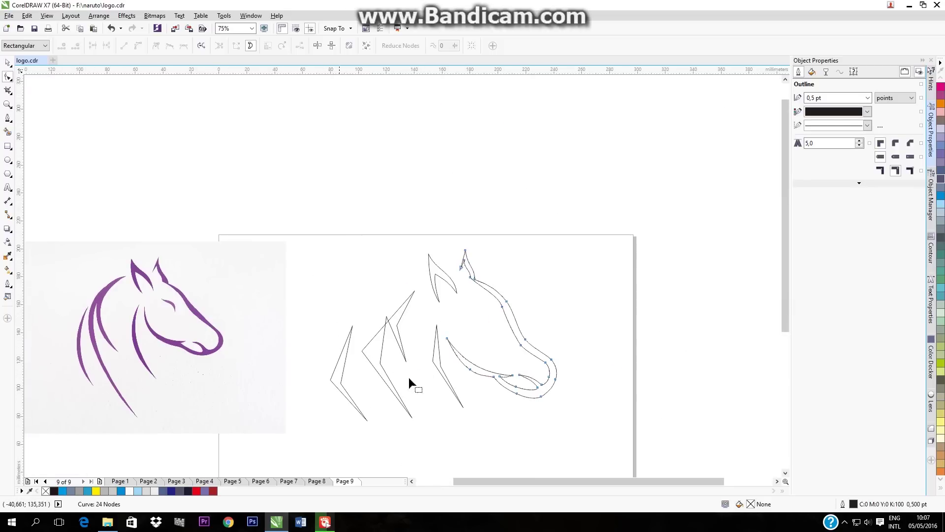
left_click(436, 364)
- Convert a segment of the thin stroke to a curve and bend it slightly
scroll(436, 356, "up", 2)
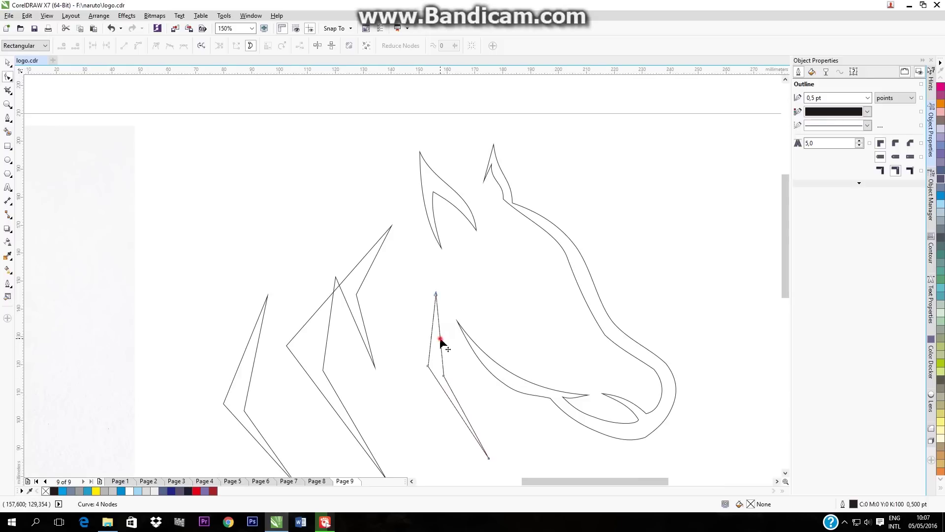
right_click(441, 339)
left_click(465, 377)
scroll(438, 340, "up", 4)
scroll(435, 346, "down", 4)
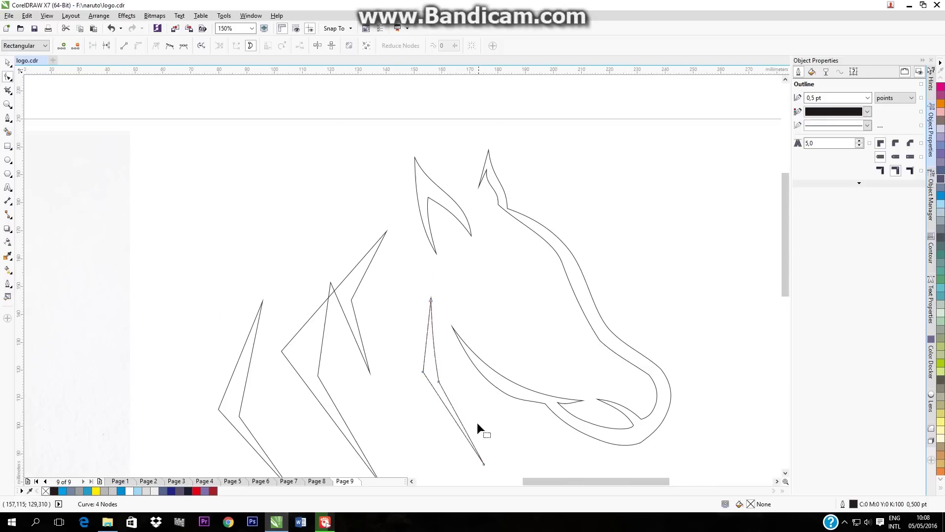
scroll(477, 423, "up", 2)
left_click(386, 271)
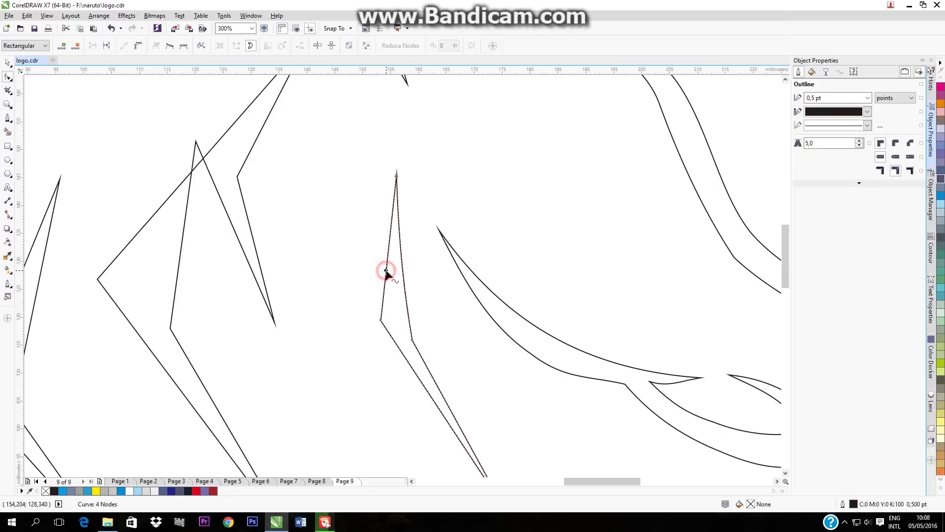
right_click(386, 271)
left_click(412, 311)
left_click_drag(387, 266, 382, 262)
- Convert the mane stroke's straight lower edge to a curve and bow it gently
left_click(416, 374)
right_click(415, 375)
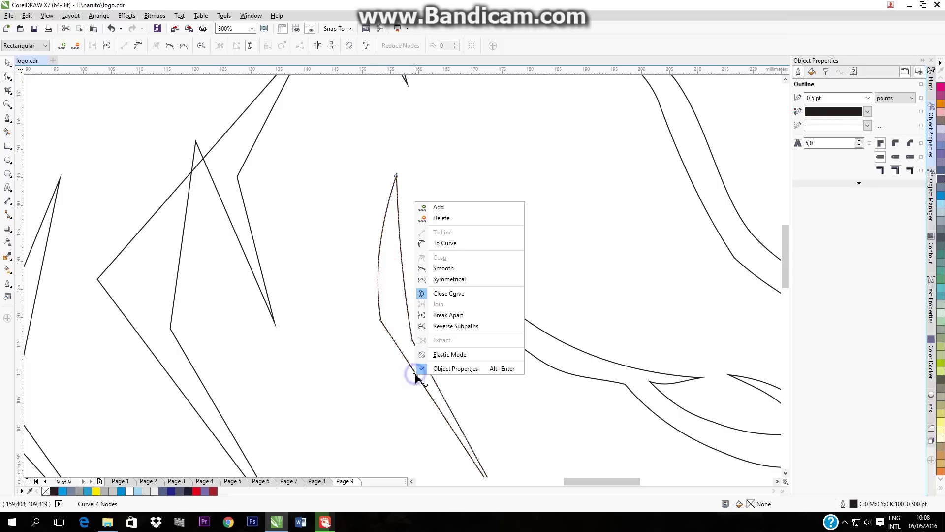
left_click(451, 243)
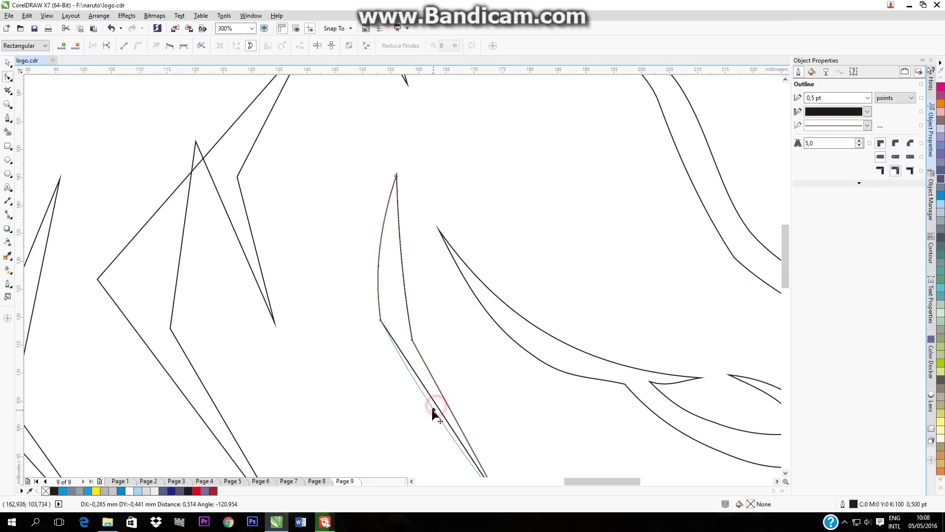
left_click(442, 394)
right_click(441, 394)
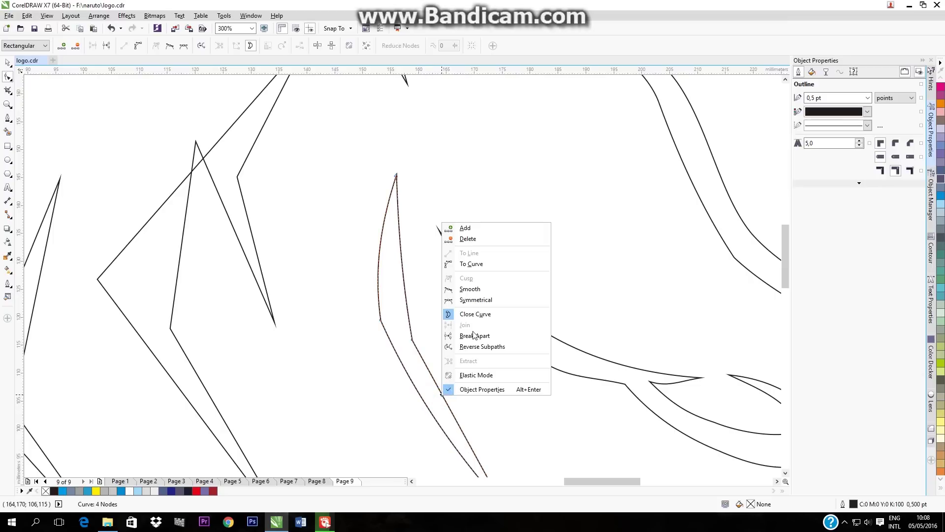
left_click(460, 282)
left_click_drag(449, 411, 449, 416)
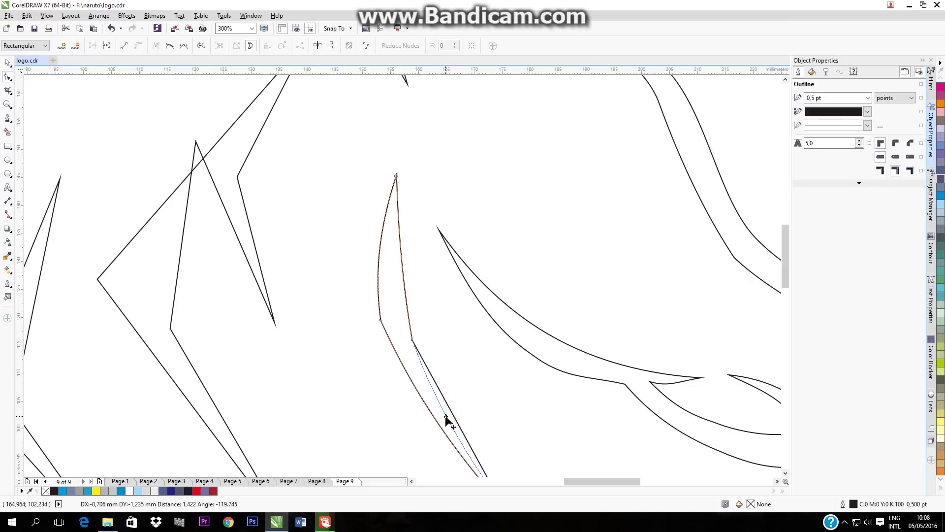
left_click(382, 323)
scroll(359, 344, "down", 5)
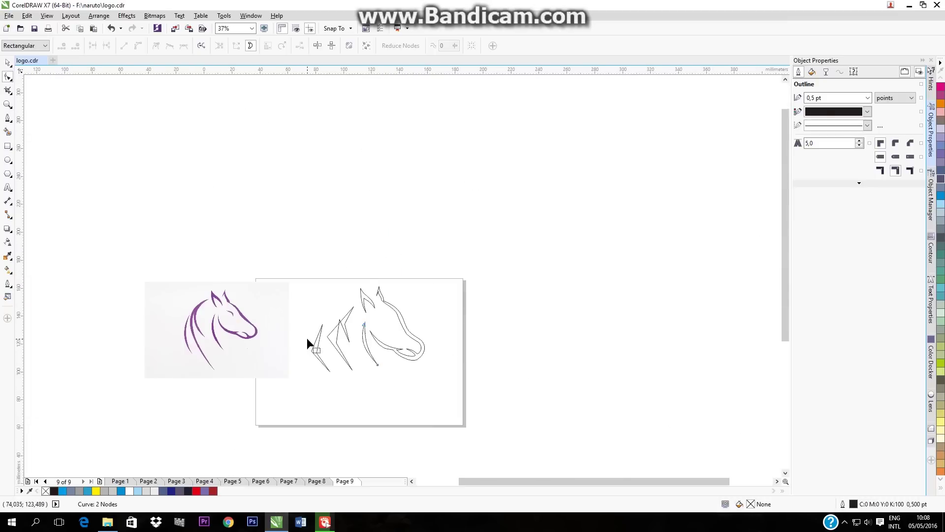
- Convert the zigzag's left and lower segments to curves and bend them
scroll(308, 335, "up", 2)
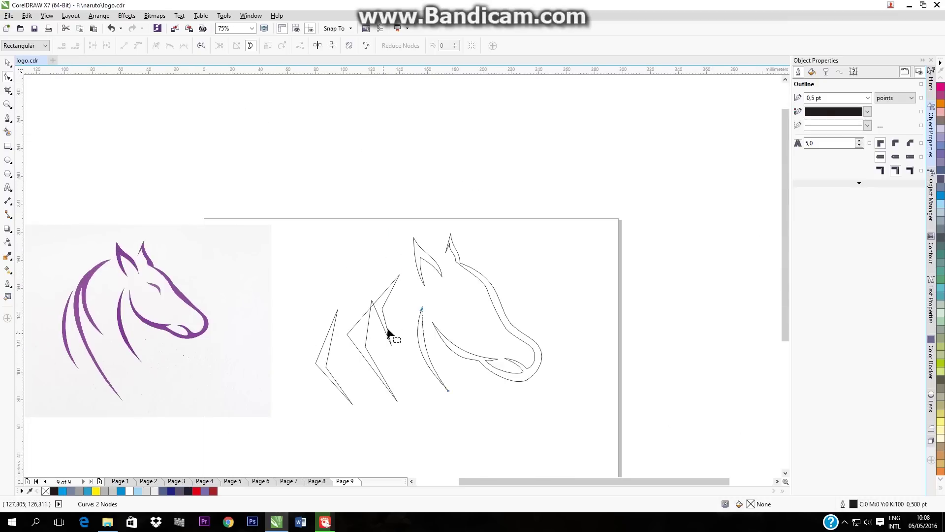
left_click(379, 296)
right_click(380, 297)
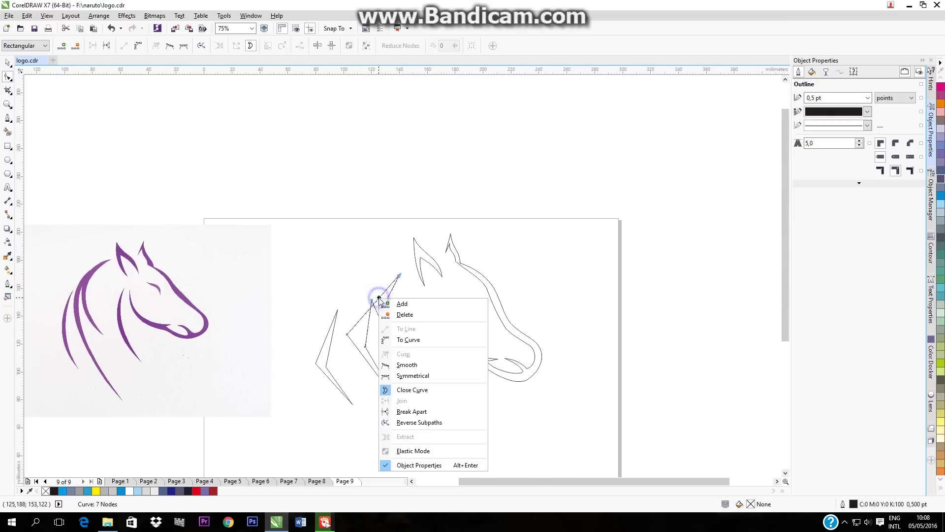
left_click(409, 341)
left_click_drag(375, 304, 371, 295)
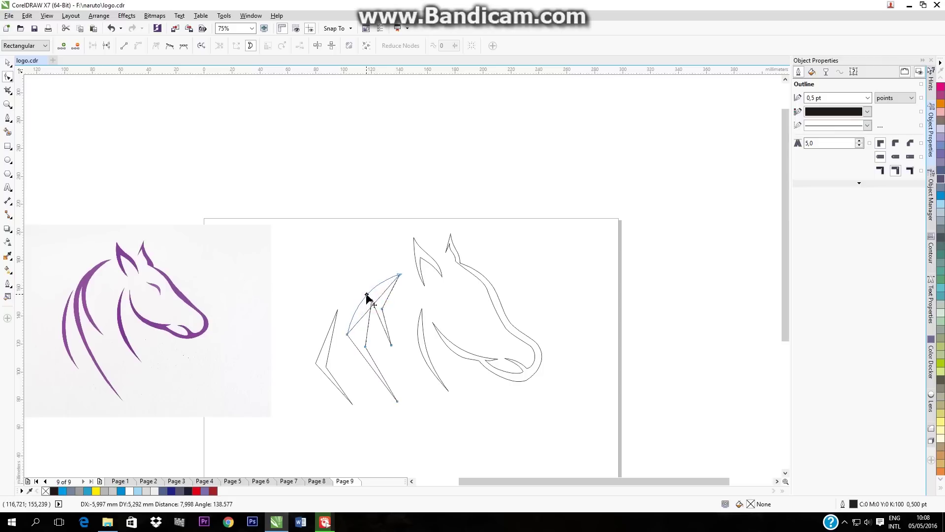
left_click(370, 364)
right_click(369, 364)
left_click(370, 364)
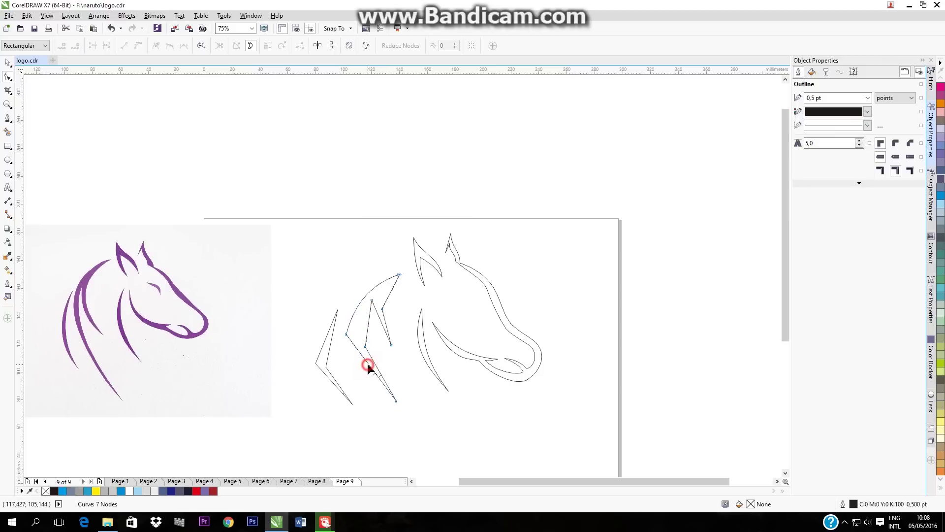
right_click(370, 365)
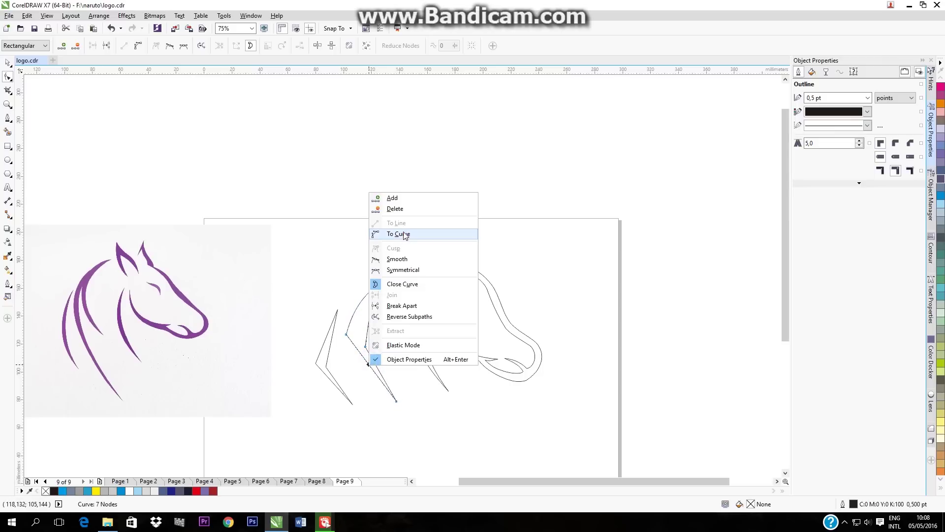
left_click(398, 234)
left_click_drag(371, 373, 363, 382)
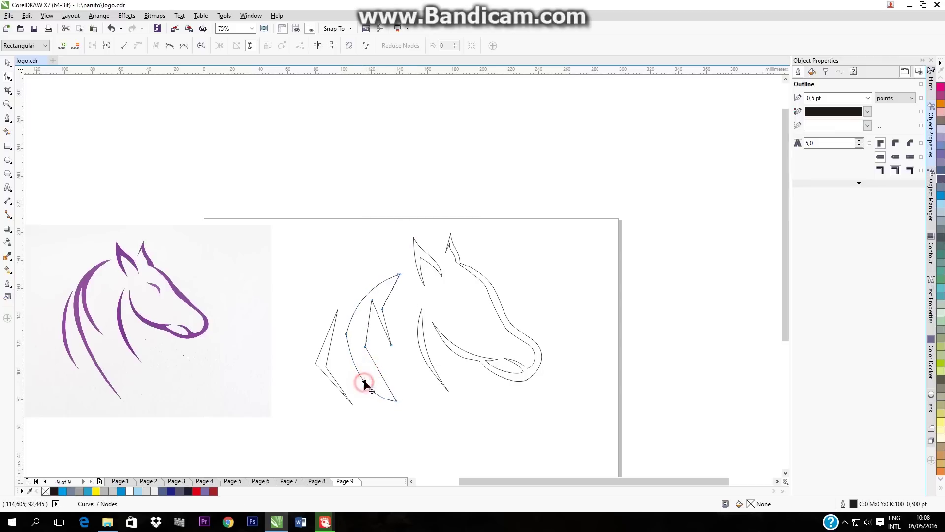
- Delete the unneeded bottom node and curve the next zigzag segment
scroll(346, 340, "up", 3)
left_click(356, 326)
key("Delete")
scroll(382, 333, "down", 3)
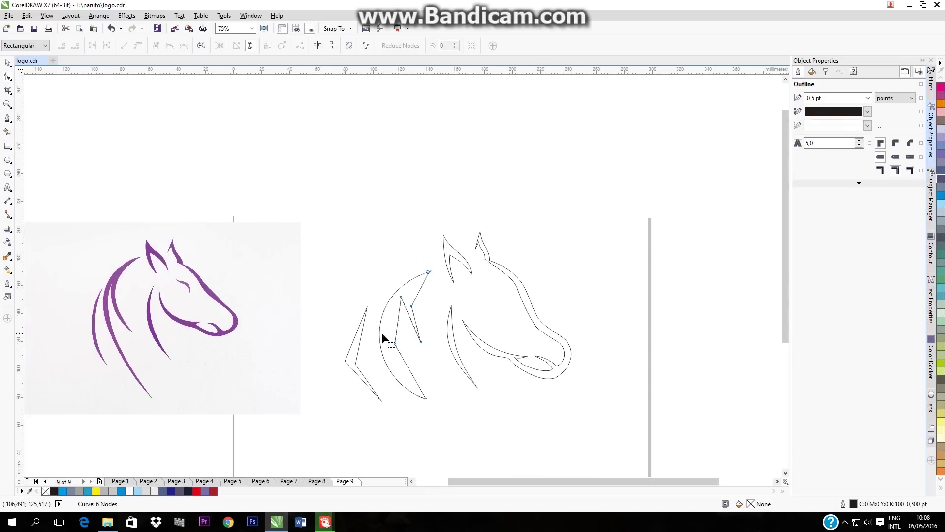
right_click(410, 370)
left_click(443, 240)
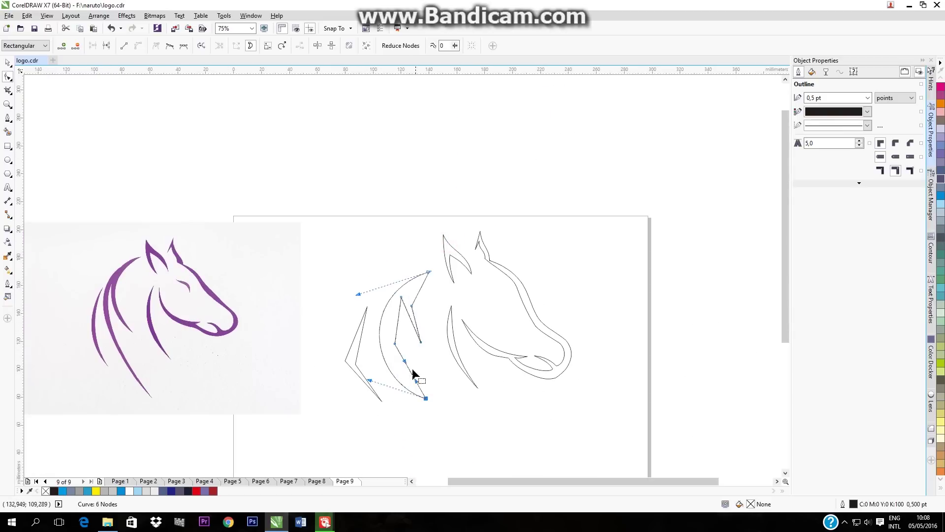
scroll(412, 368, "up", 2)
left_click_drag(415, 384, 389, 377)
- Curve the strand's inner segments and remove an extra node
right_click(383, 280)
left_click(421, 320)
left_click_drag(384, 271, 374, 271)
left_click(378, 318)
key("Delete")
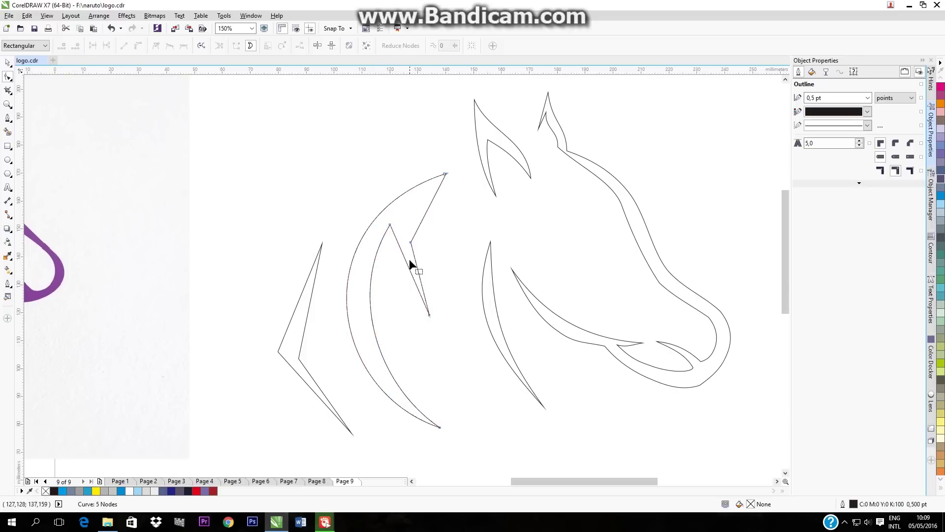
left_click_drag(404, 260, 404, 258)
right_click(404, 258)
left_click(432, 299)
left_click_drag(411, 271, 407, 271)
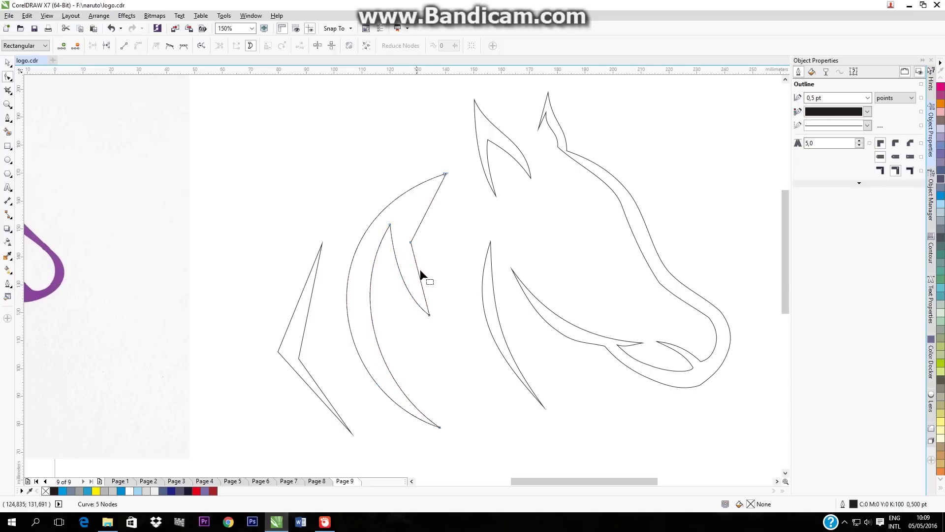
- Bow the inner segment left, curve the upper segment concavely, and delete the middle node
right_click(419, 270)
left_click(445, 314)
left_click_drag(419, 277, 413, 274)
left_click(425, 215)
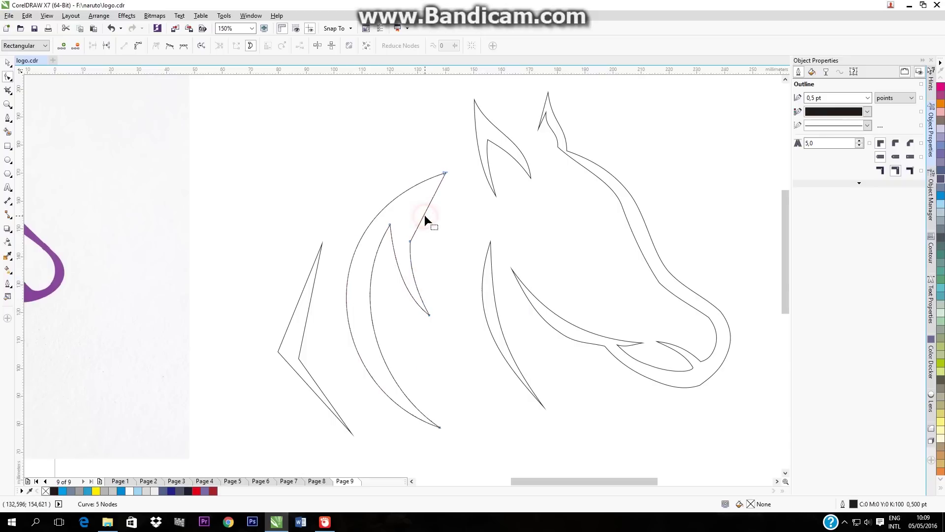
right_click(424, 214)
left_click(453, 259)
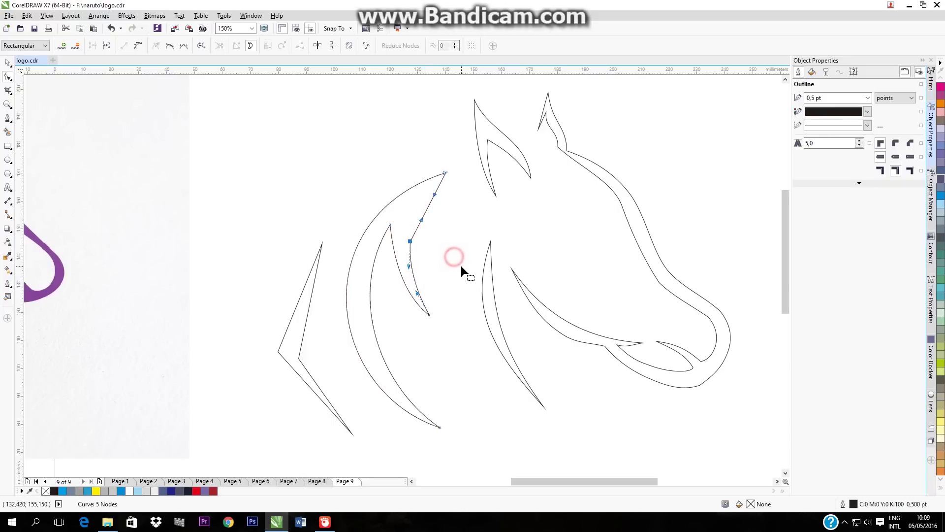
left_click_drag(430, 212, 414, 206)
left_click(411, 241)
key("Delete")
- Bend the inner strand leftward into a crescent and adjust its upper and lower bends
scroll(435, 268, "down", 2)
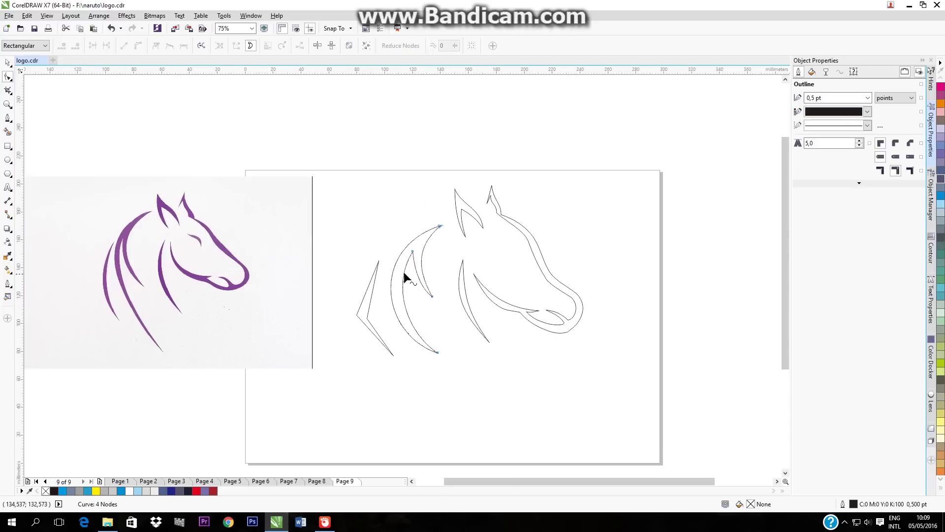
left_click(418, 276)
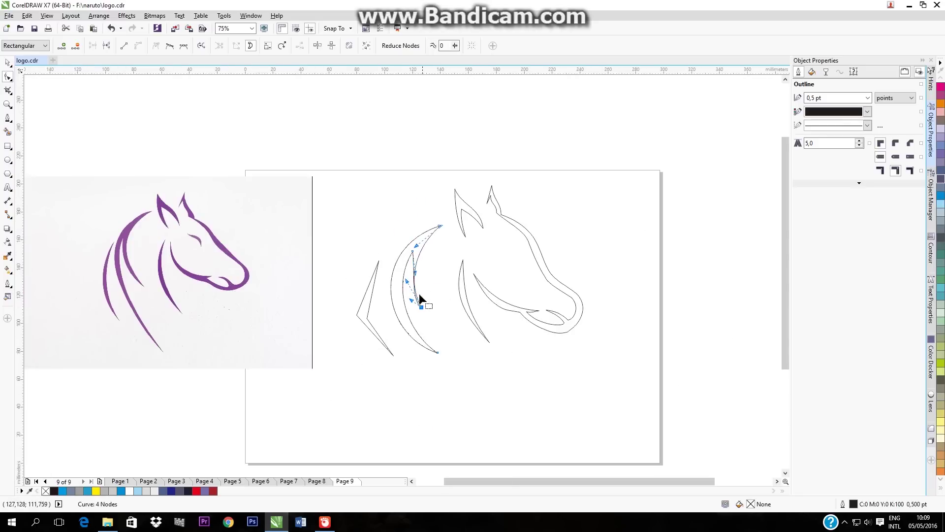
scroll(412, 256, "up", 2)
left_click_drag(417, 295, 405, 299)
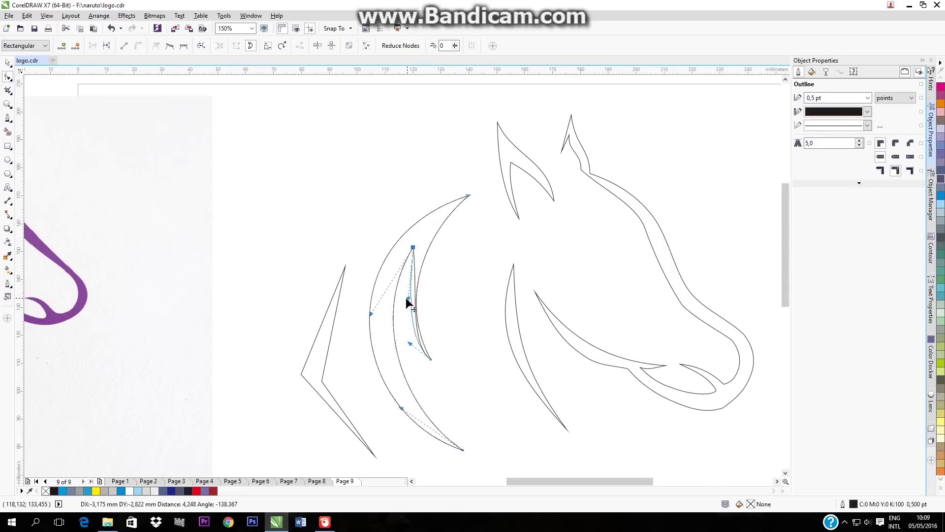
scroll(418, 342, "down", 2)
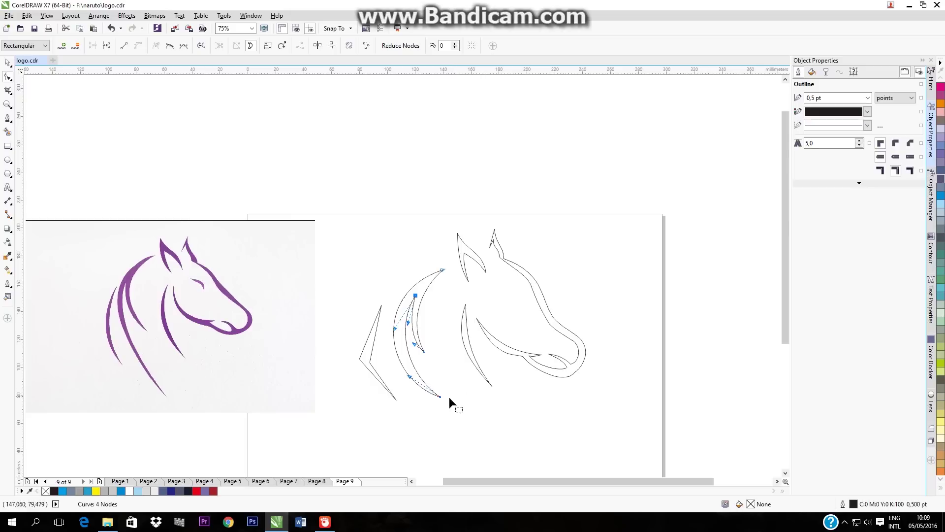
left_click(443, 270)
left_click_drag(372, 292, 382, 288)
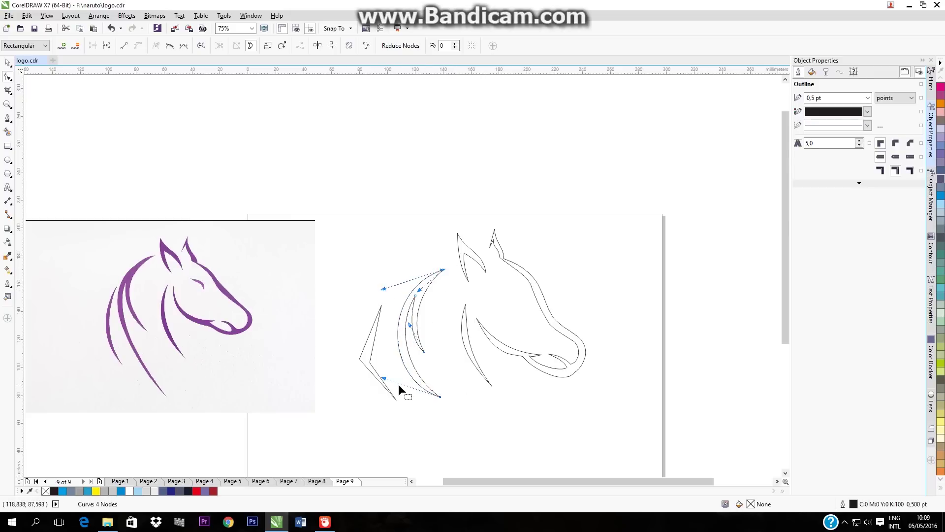
left_click_drag(385, 380, 390, 379)
- Fine-tune the crescent's top and bottom tips and inner curve
left_click(439, 396)
left_click_drag(441, 397, 446, 396)
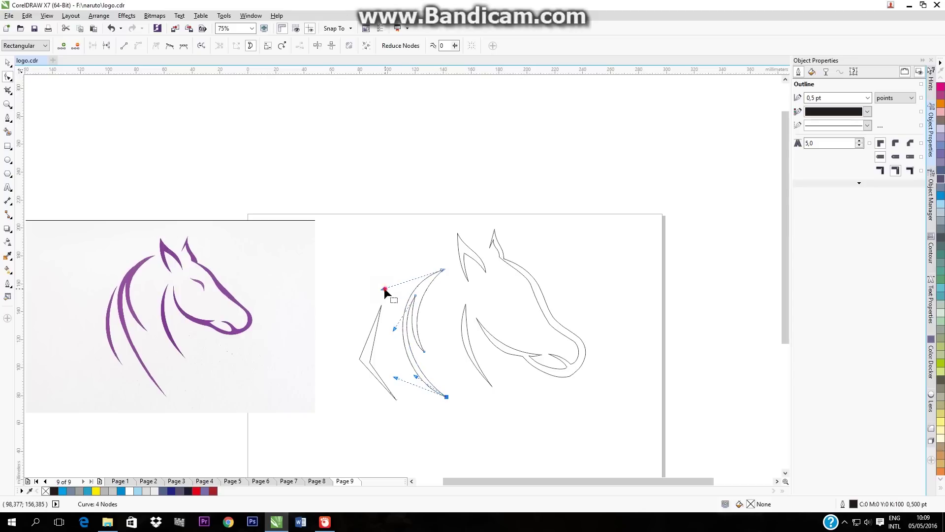
left_click(443, 270)
left_click_drag(385, 288, 378, 289)
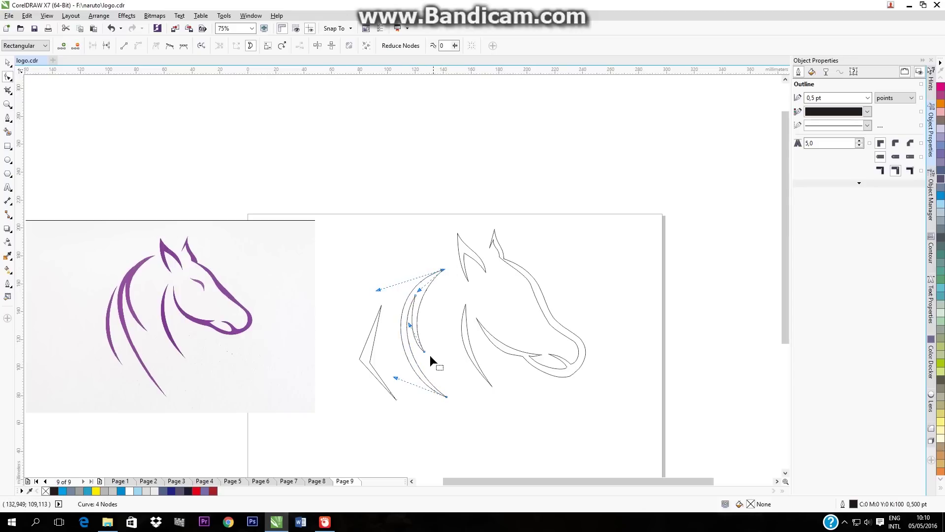
scroll(421, 340, "up", 2)
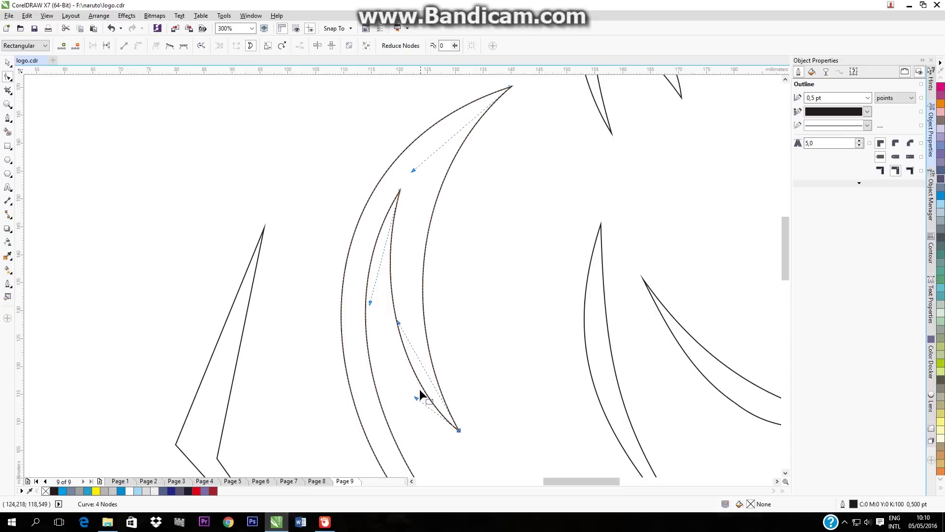
left_click_drag(416, 398, 413, 396)
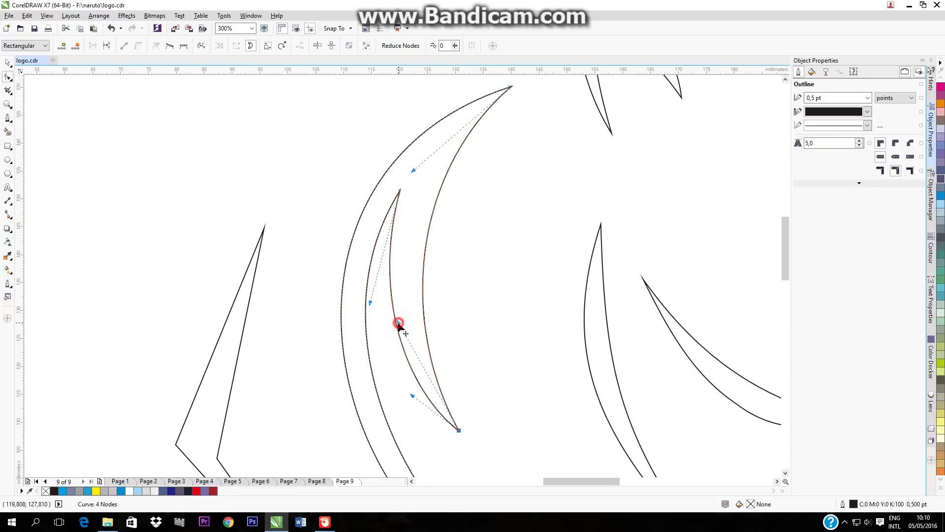
left_click_drag(399, 323, 386, 321)
scroll(463, 319, "down", 2)
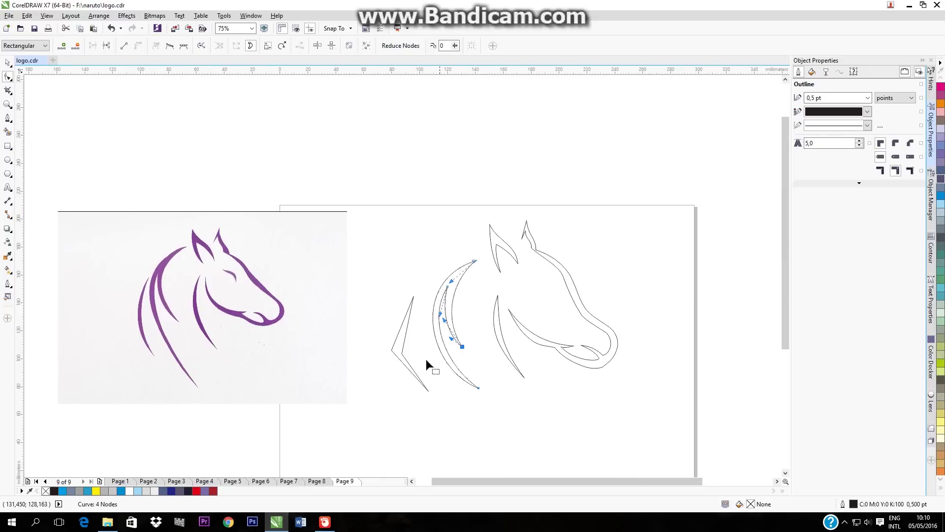
scroll(402, 361, "up", 1)
left_click(406, 325)
- Convert the outer strand's left, lower and right segments to curves and bow them
right_click(399, 295)
left_click(430, 334)
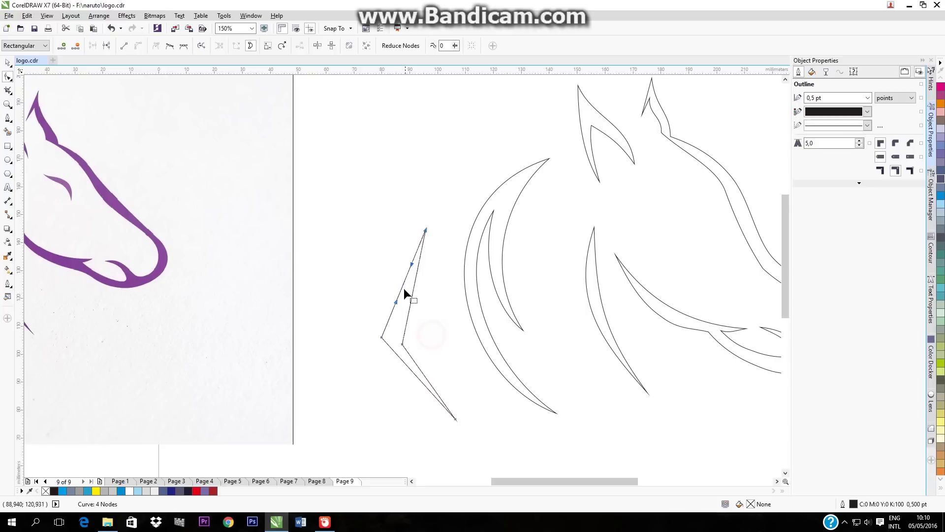
left_click_drag(402, 289, 394, 281)
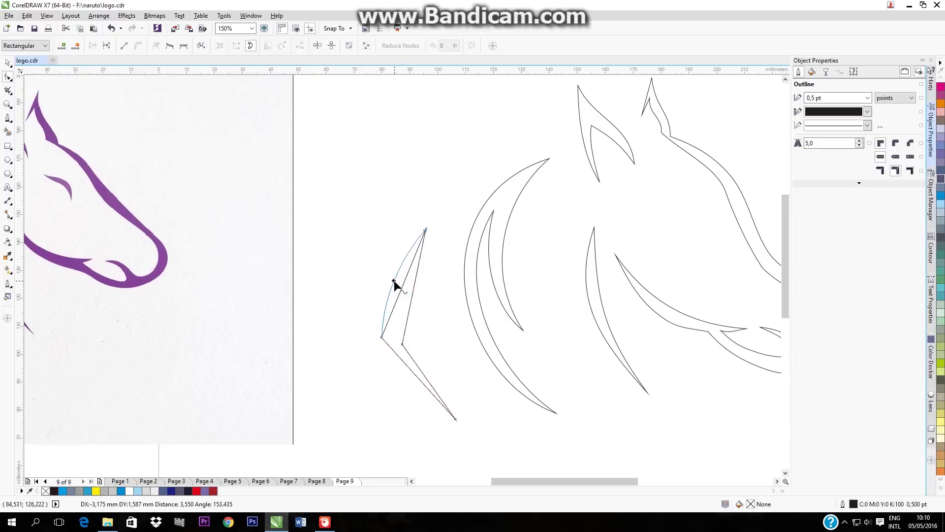
right_click(415, 375)
left_click(443, 243)
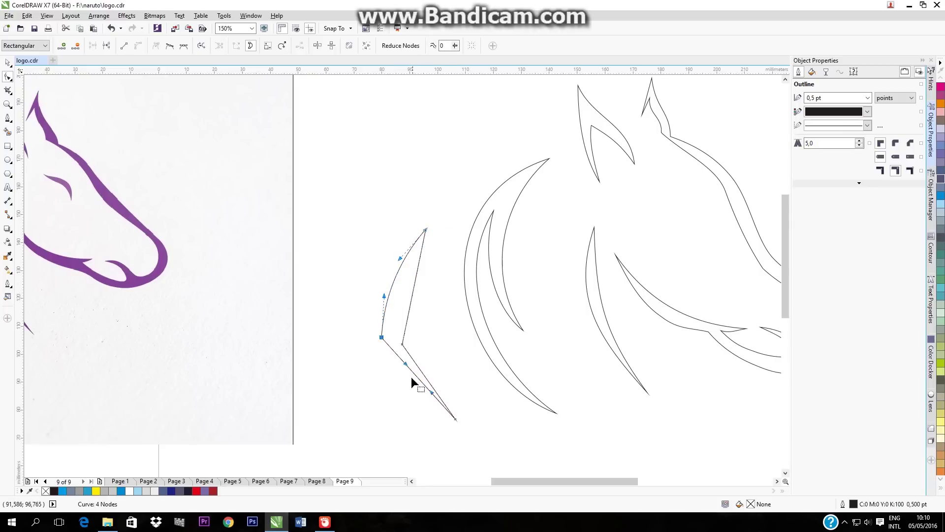
left_click_drag(416, 376, 410, 386)
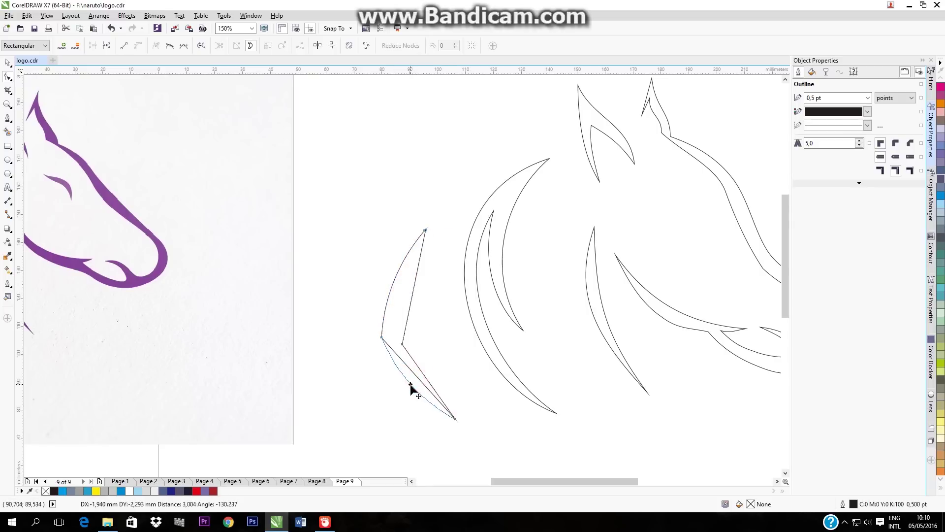
right_click(412, 299)
left_click(431, 338)
left_click_drag(415, 292, 408, 290)
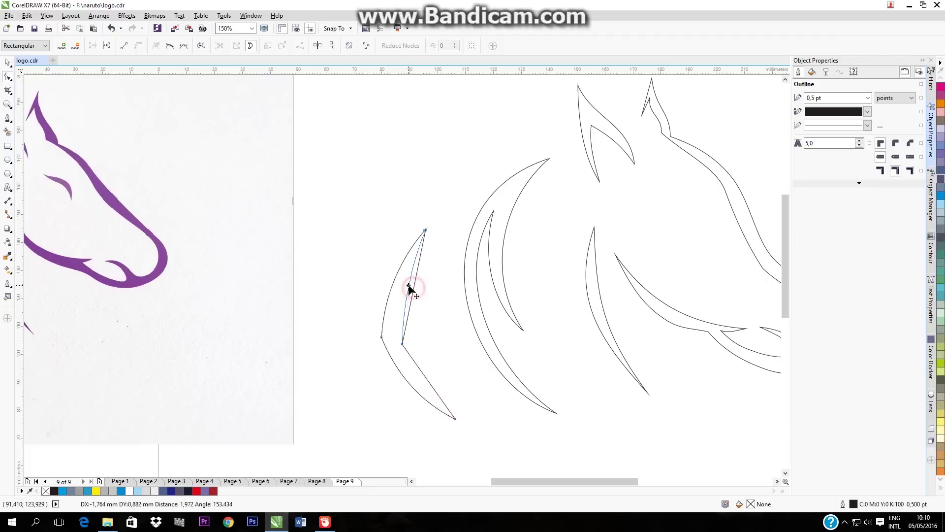
- Curve the strand's lower edge and delete its two extra nodes
right_click(420, 370)
left_click(458, 241)
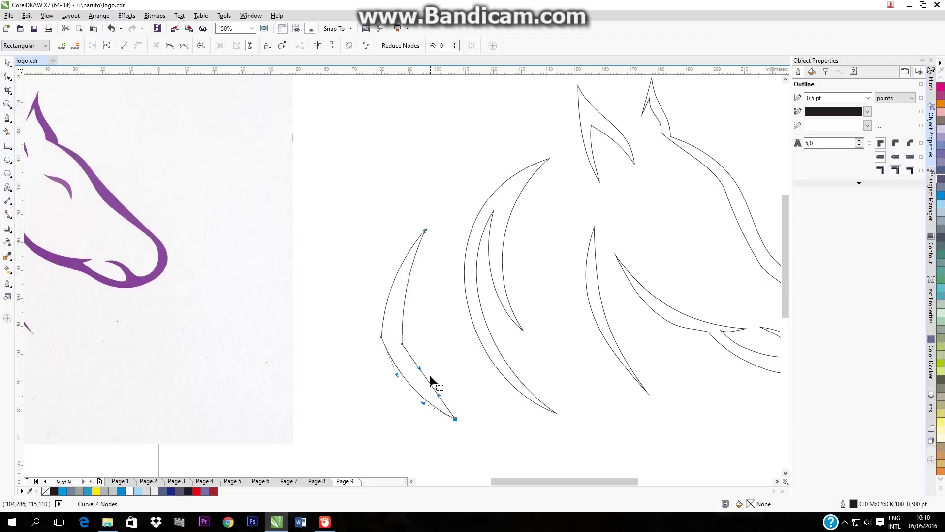
left_click(402, 344)
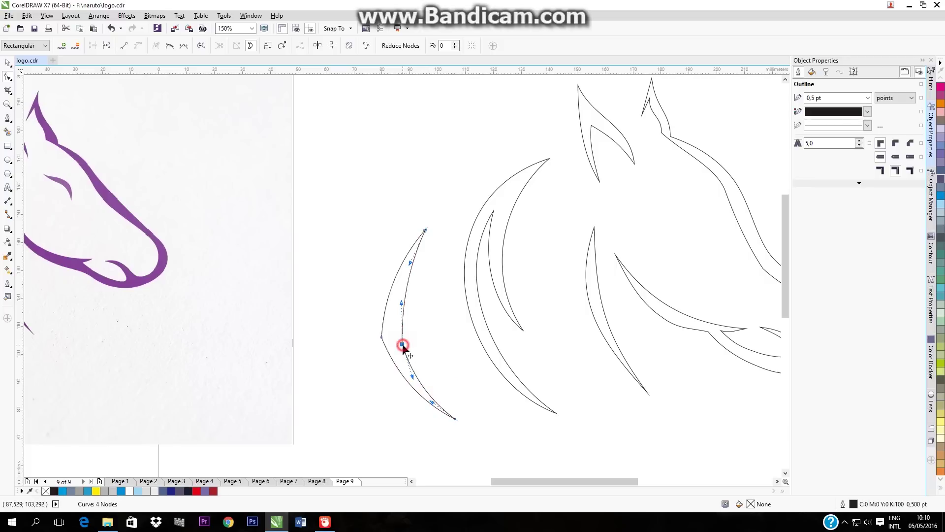
right_click(403, 344)
left_click(433, 193)
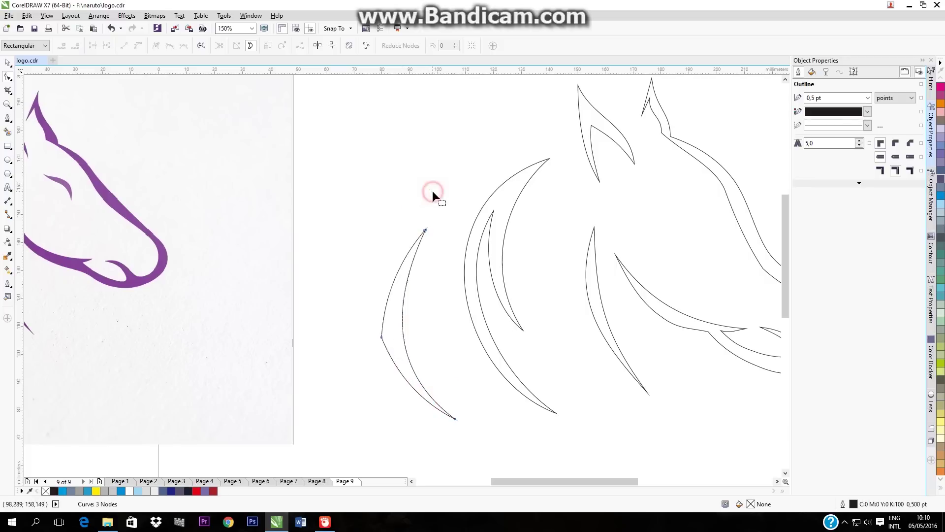
left_click(383, 338)
right_click(383, 338)
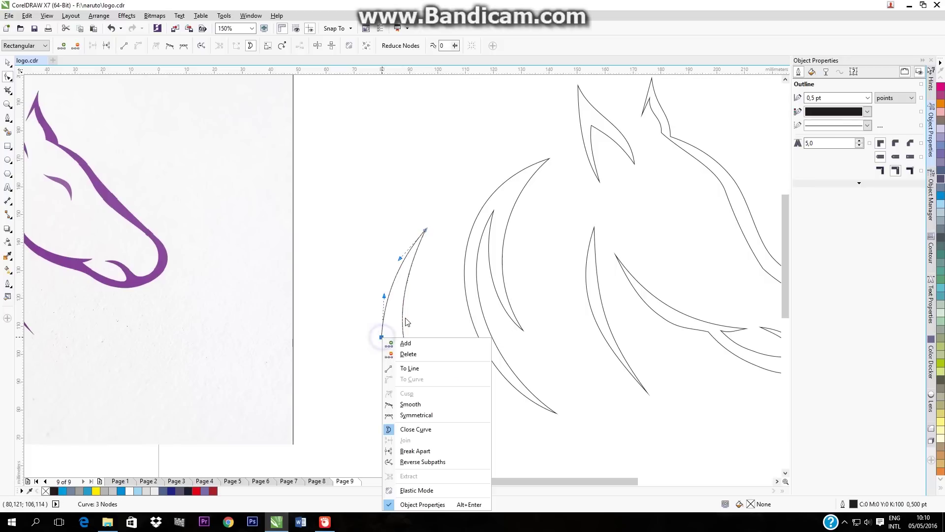
left_click(422, 353)
scroll(362, 354, "down", 2)
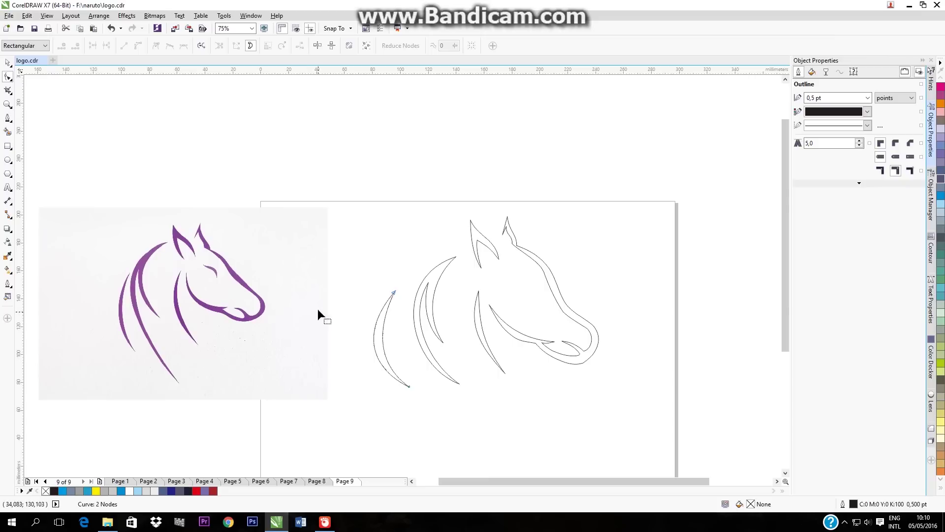
- Move the second and leftmost mane strokes closer to the other strands
left_click(9, 62)
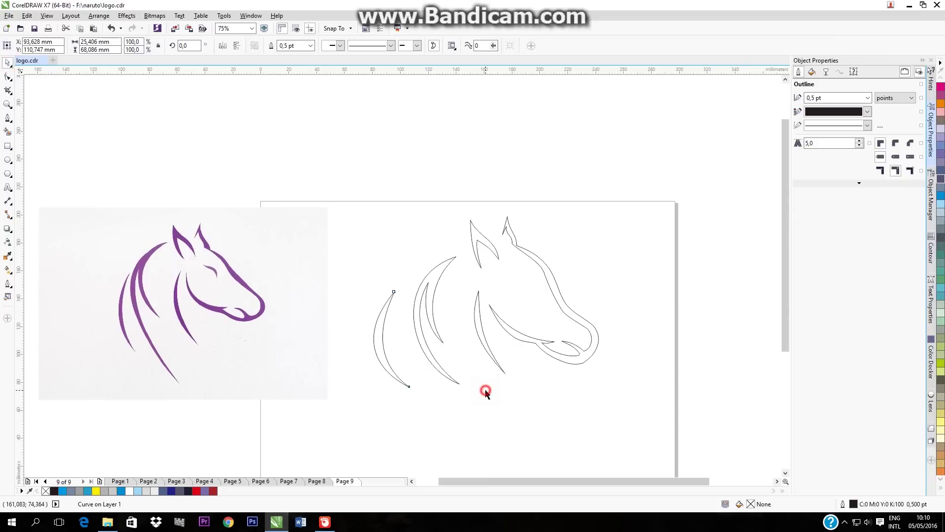
left_click(433, 300)
left_click_drag(433, 300, 444, 297)
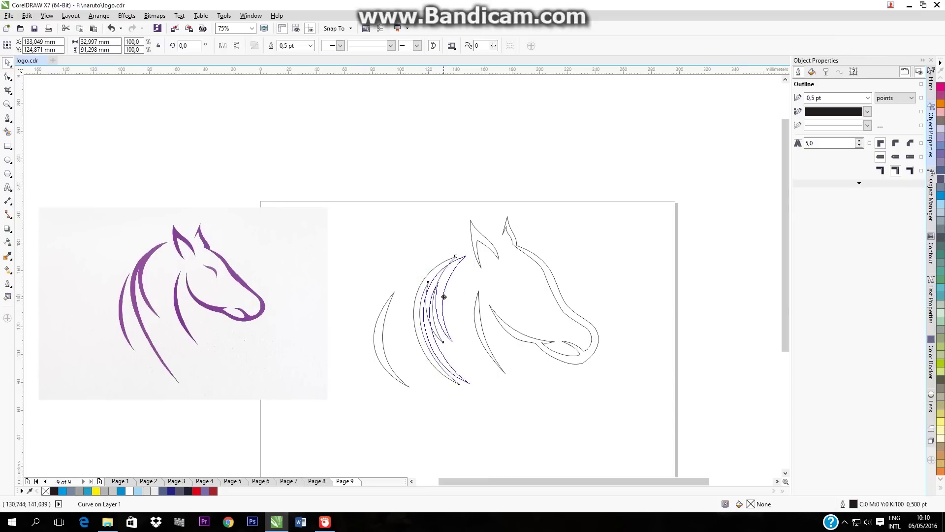
left_click_drag(483, 352, 483, 344)
left_click(380, 341)
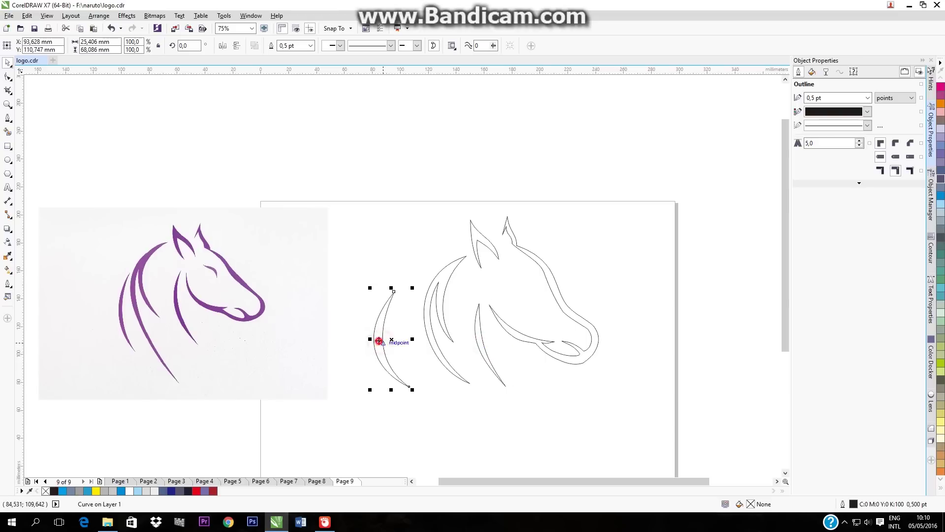
left_click_drag(379, 341, 403, 339)
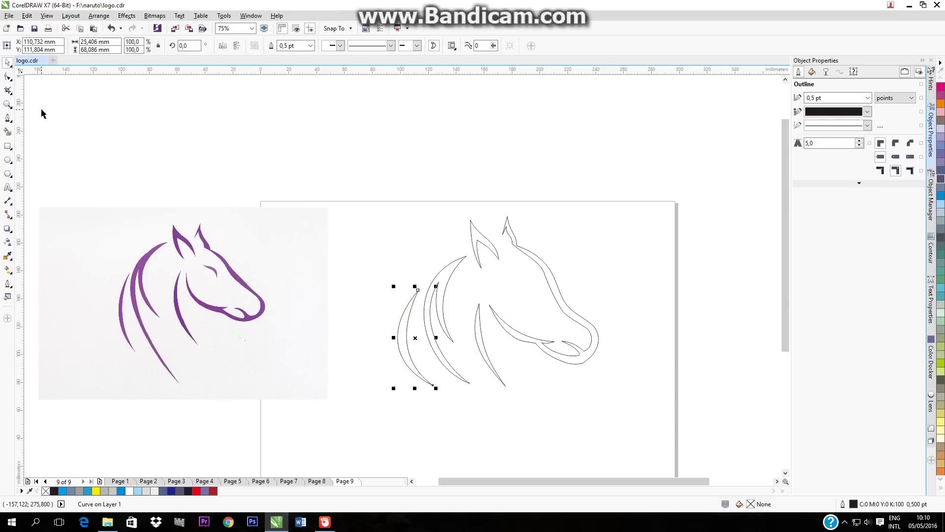
- Draw a small closed triangle above the mane with the Bezier tool
left_click(9, 119)
left_click(370, 214)
left_click(389, 233)
left_click(381, 217)
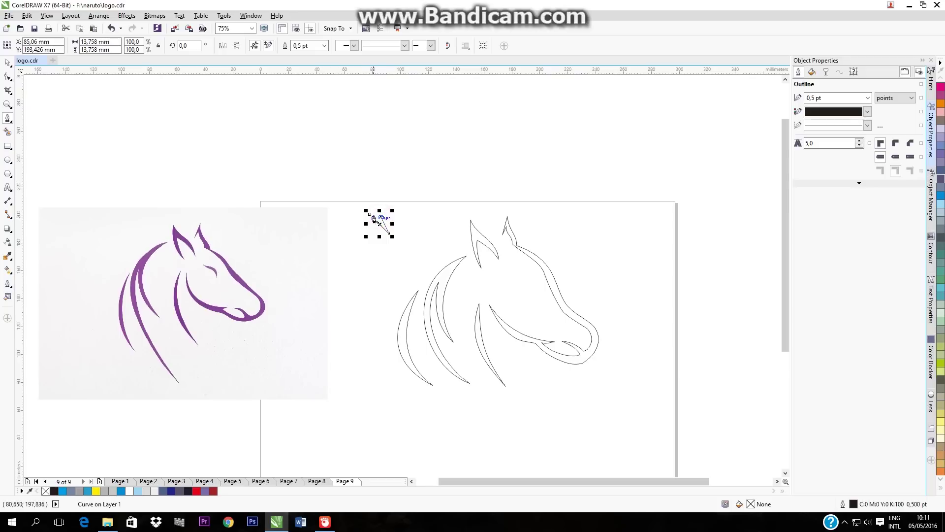
left_click(8, 63)
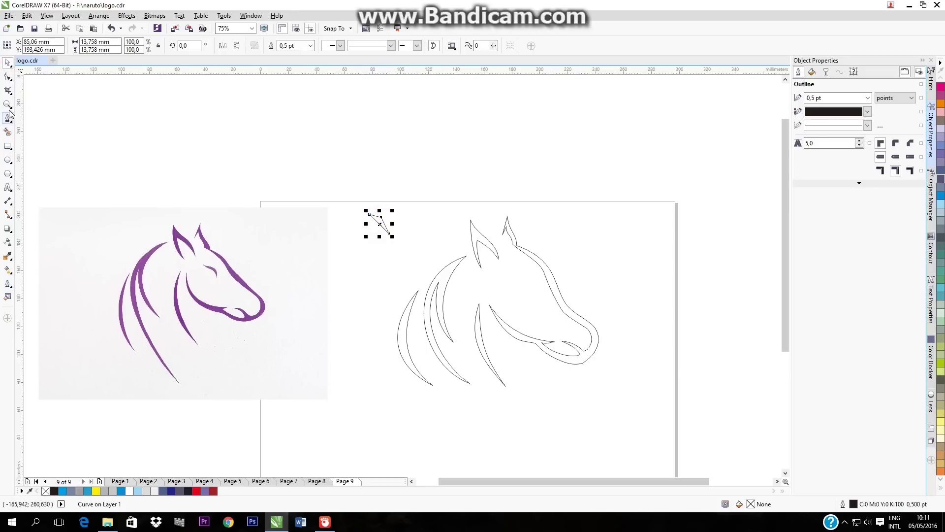
left_click(8, 80)
scroll(360, 218, "up", 2)
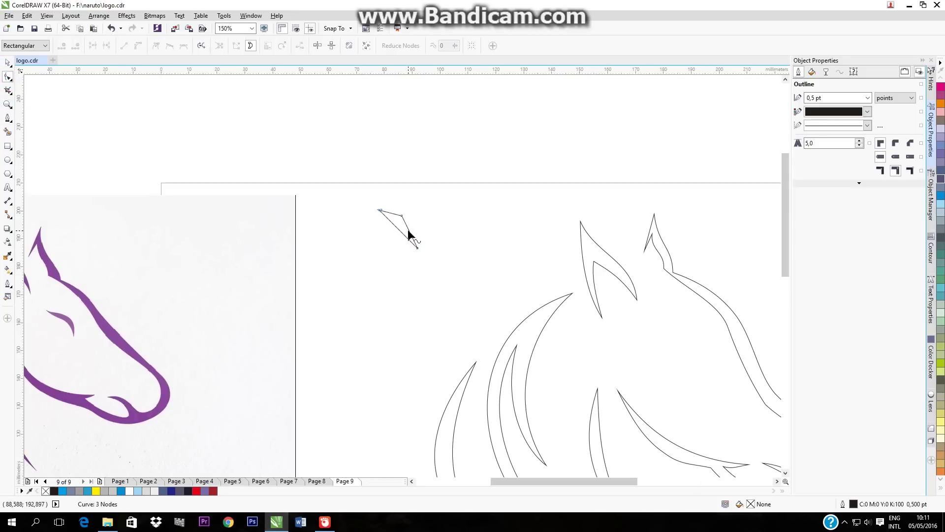
- Convert the triangle's right edge to a curve and bend its right and top edges
left_click(409, 231)
right_click(409, 230)
left_click(436, 271)
left_click(411, 232)
left_click_drag(411, 232, 415, 230)
left_click(393, 215)
right_click(392, 215)
key("Escape")
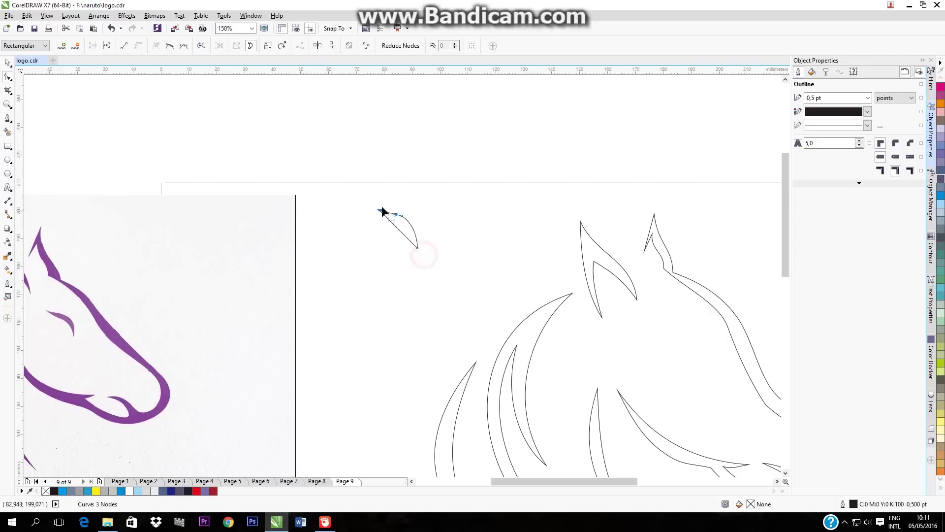
scroll(383, 208, "up", 1)
scroll(389, 215, "up", 1)
mouse_move(423, 234)
left_mouse_down()
mouse_move(429, 226)
mouse_move(387, 240)
left_mouse_up()
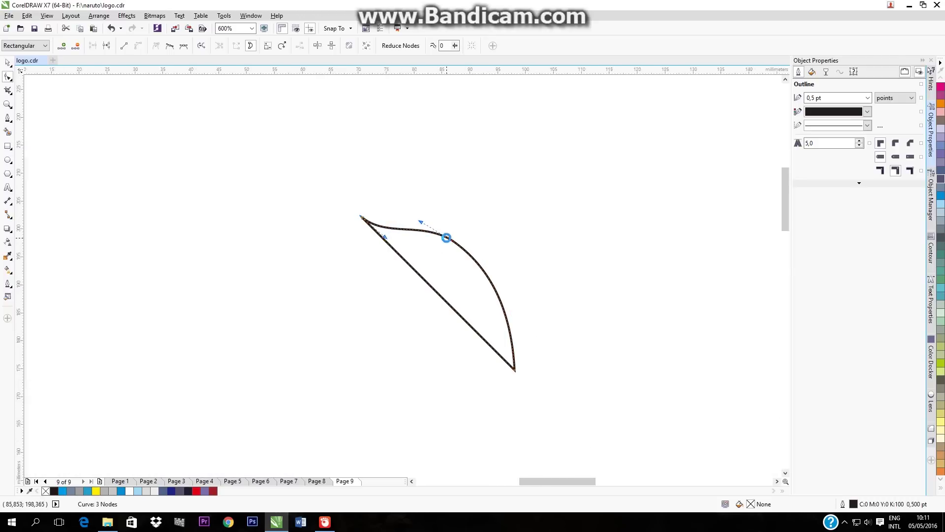
scroll(431, 262, "down", 2)
- Curve the remaining straight edge and refine the curves into a leaf shape
left_click(444, 252)
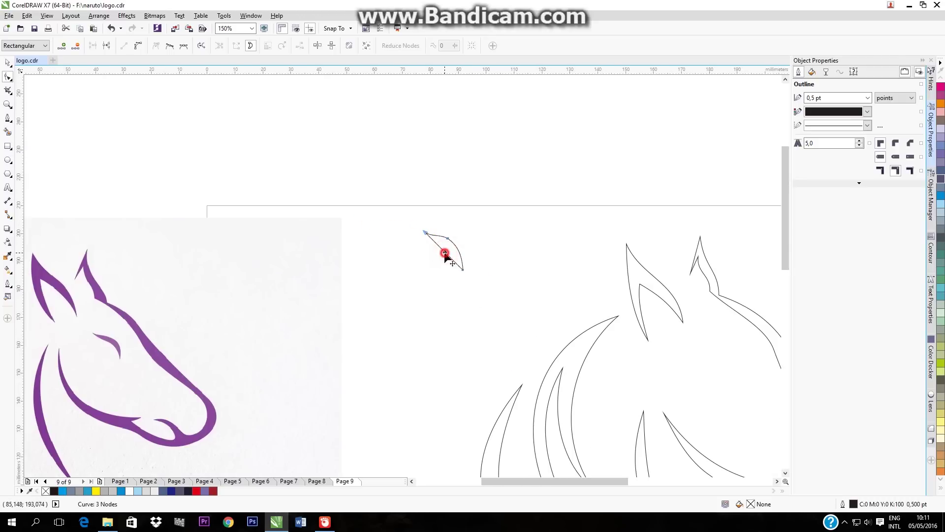
right_click(445, 252)
left_click(453, 294)
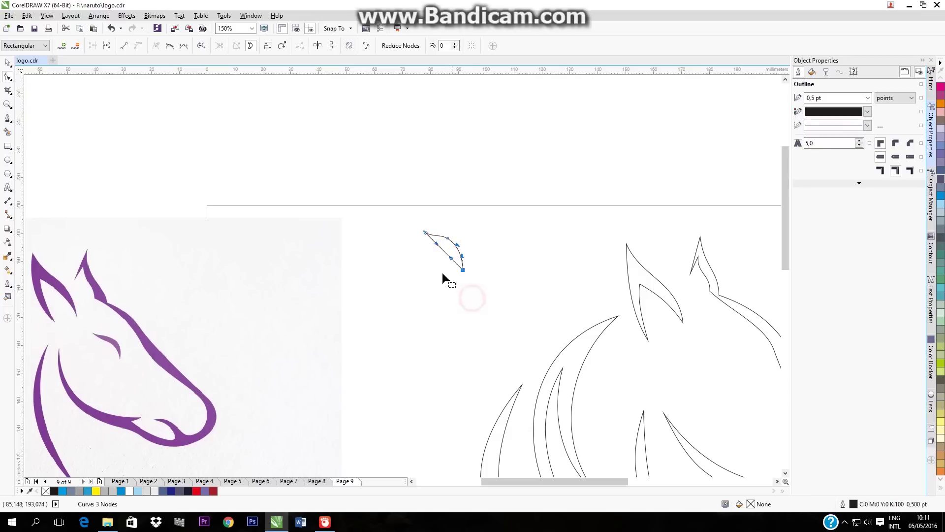
scroll(443, 251, "up", 2)
mouse_move(470, 274)
left_mouse_down()
mouse_move(482, 234)
mouse_move(473, 217)
left_mouse_up()
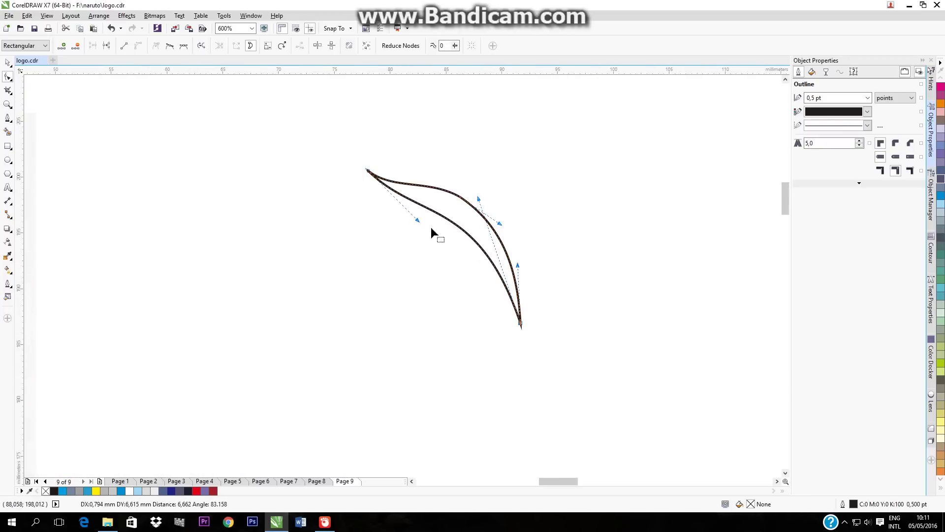
left_click_drag(415, 220, 410, 225)
left_click_drag(479, 199, 480, 194)
left_click_drag(409, 223, 398, 232)
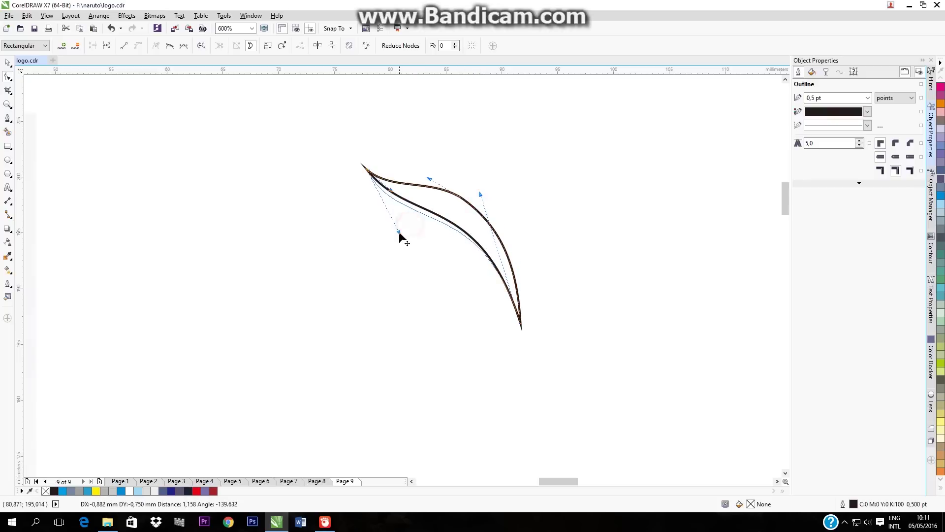
scroll(506, 237, "down", 2)
scroll(495, 240, "up", 1)
mouse_move(523, 249)
left_mouse_down()
mouse_move(512, 249)
mouse_move(517, 217)
left_mouse_up()
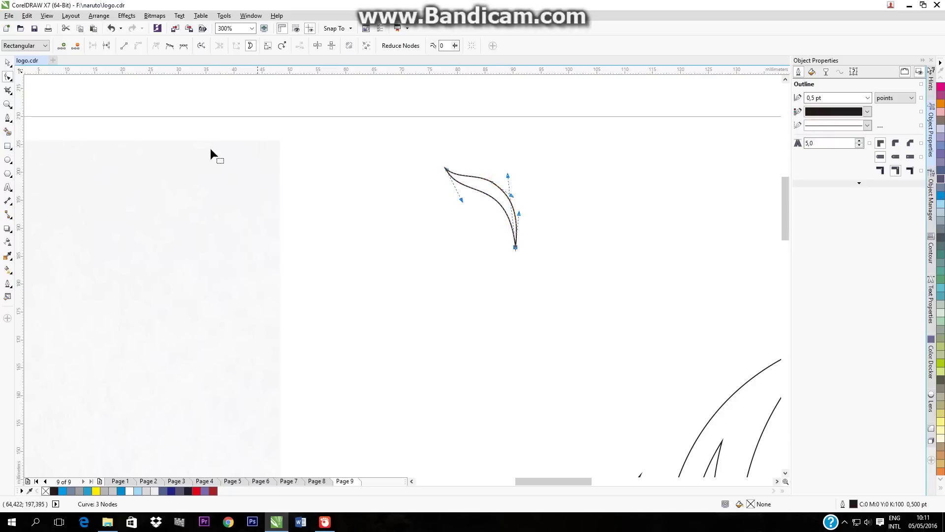
- Move the leaf shape onto the horse's eye area
left_click(8, 62)
scroll(292, 188, "down", 2)
scroll(344, 193, "down", 2)
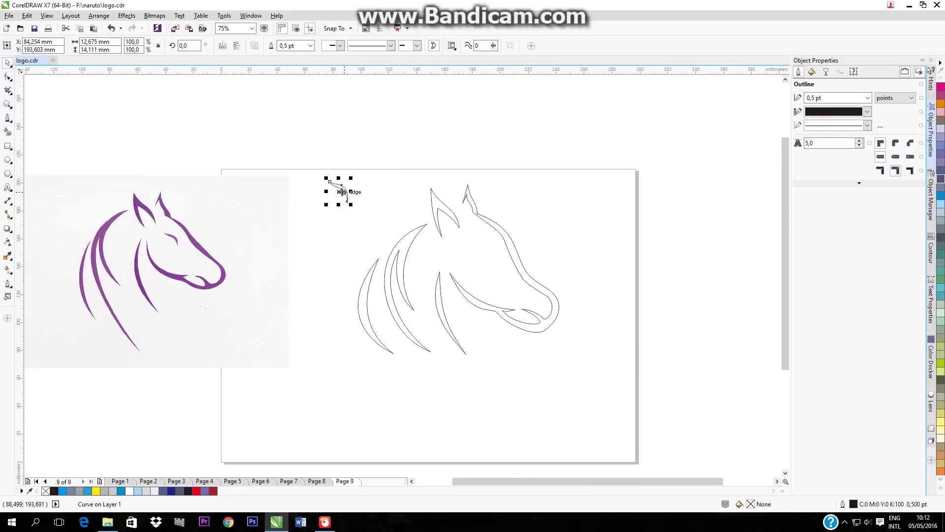
mouse_move(338, 191)
left_mouse_down()
mouse_move(476, 244)
mouse_move(471, 238)
mouse_move(483, 252)
left_mouse_up()
left_click(565, 215)
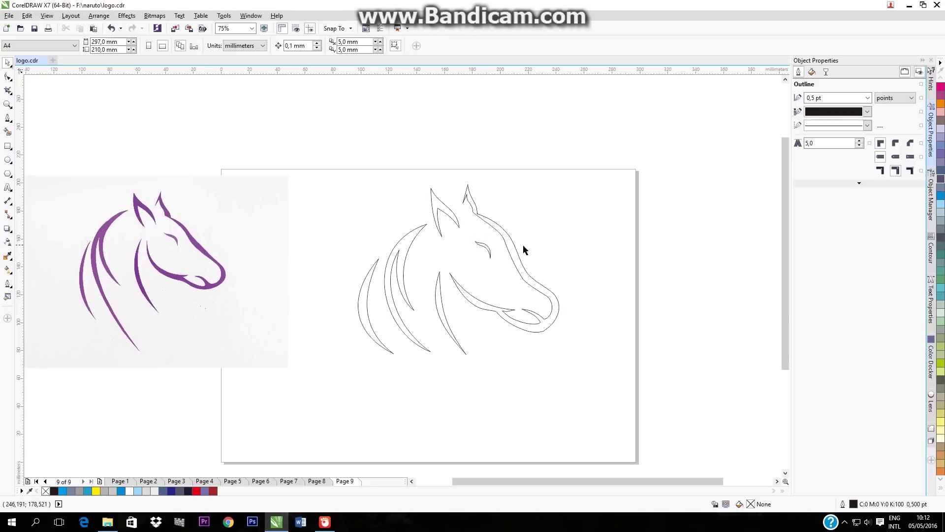
- Give all the horse shapes a purple fill with the outline set to None
left_click_drag(331, 172, 607, 389)
left_click(942, 160)
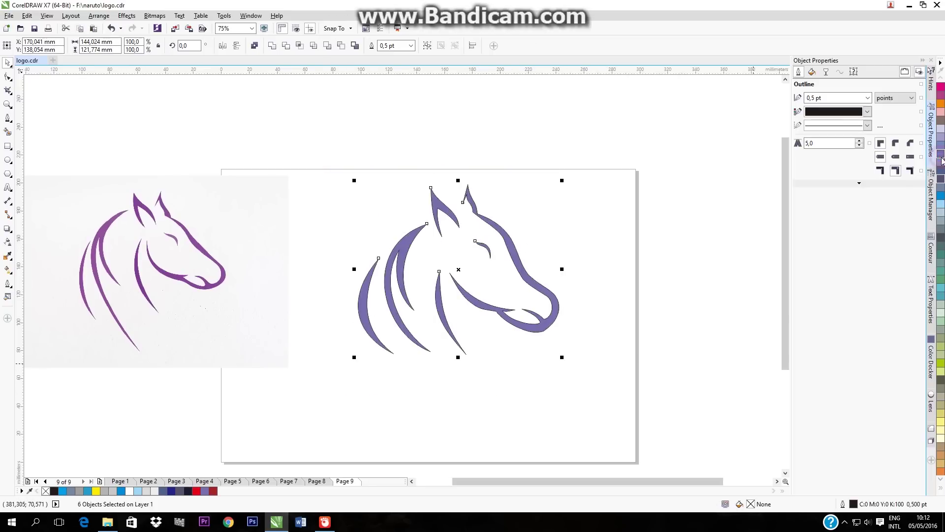
left_click(867, 114)
left_click(808, 123)
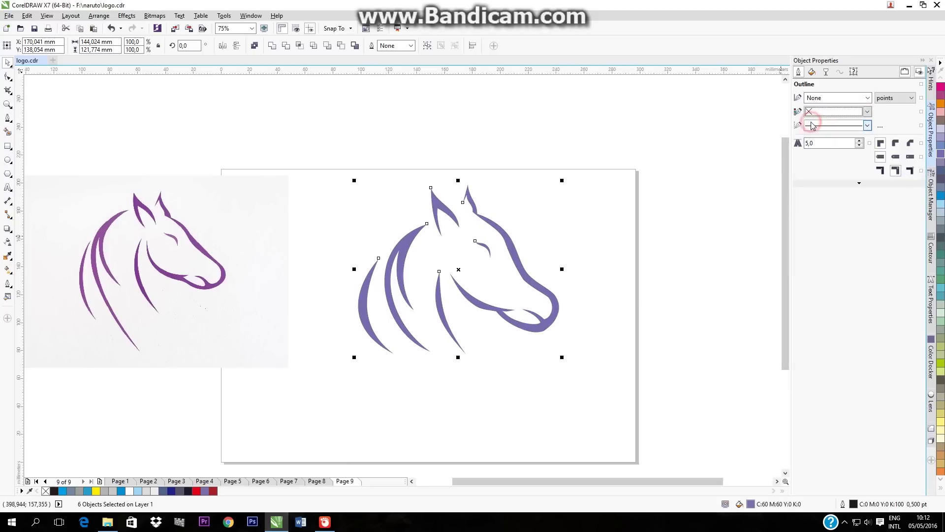
left_click(627, 264)
left_click(462, 426)
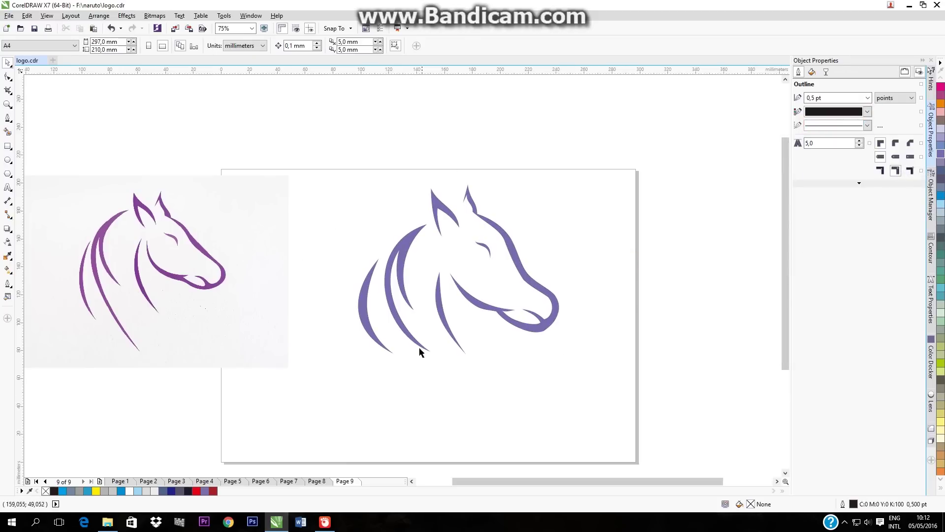
- Nudge the reference photo slightly right and down, then select the finished purple horse
left_click(152, 289)
left_click_drag(152, 289, 193, 294)
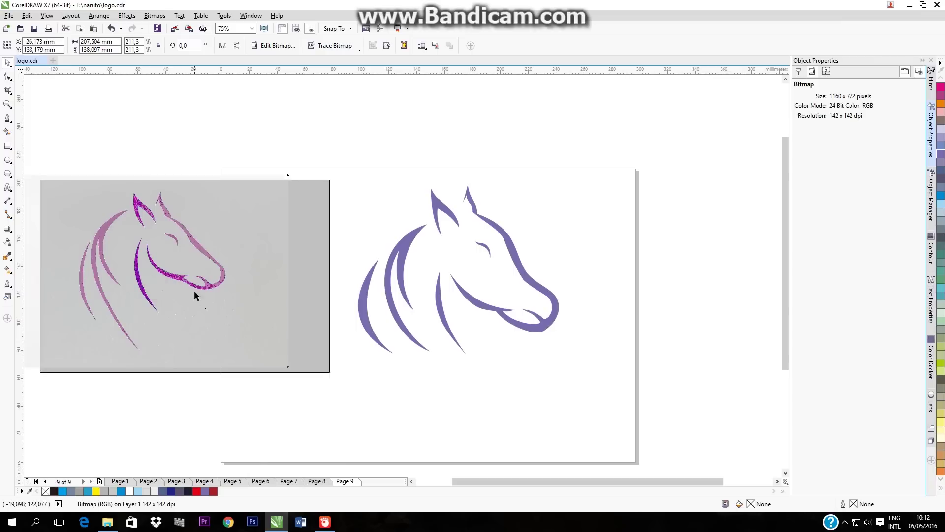
left_click(482, 372)
left_click(550, 176)
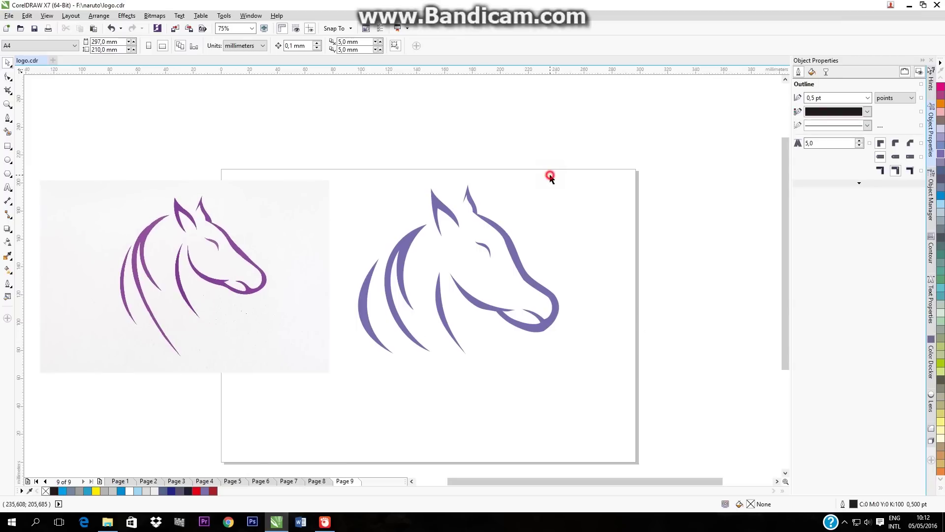
left_click_drag(328, 177, 618, 400)
- Clear the selection and minimise CorelDRAW to reveal the Windows desktop
left_click(615, 323)
left_click(909, 7)
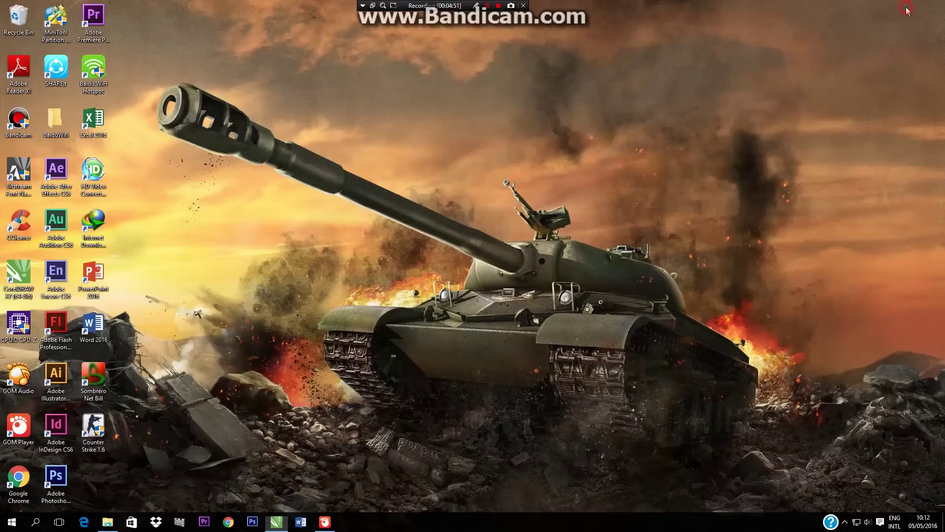